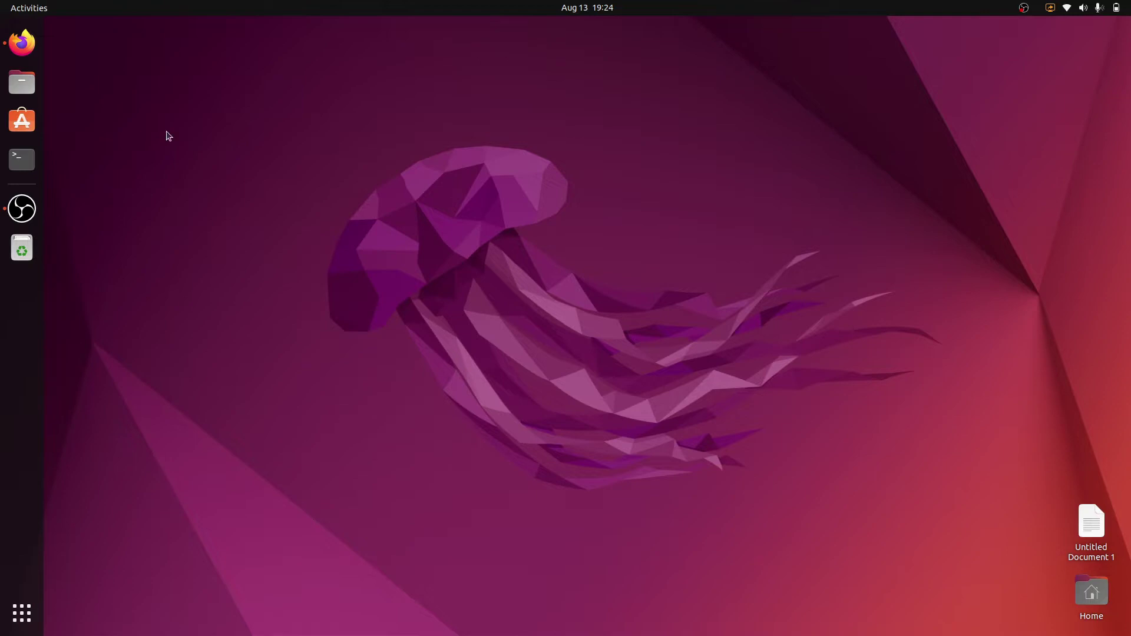
# Search Ubuntu Software for 'anydesk', find no application, and close the store.
pyautogui.click(21, 120)
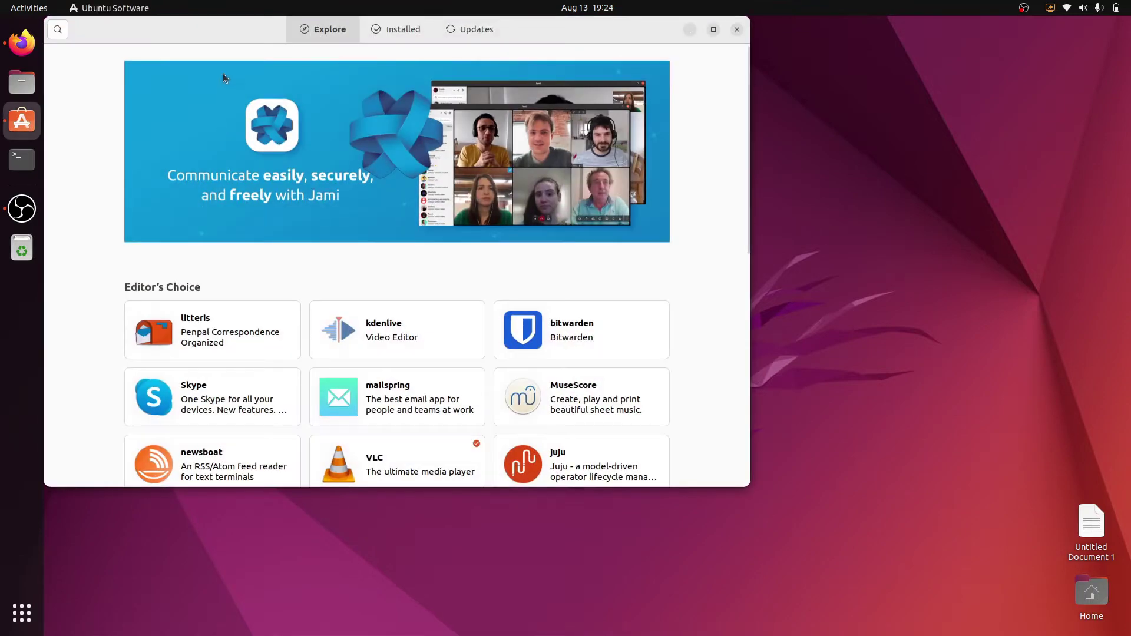
pyautogui.click(62, 37)
pyautogui.write('a')
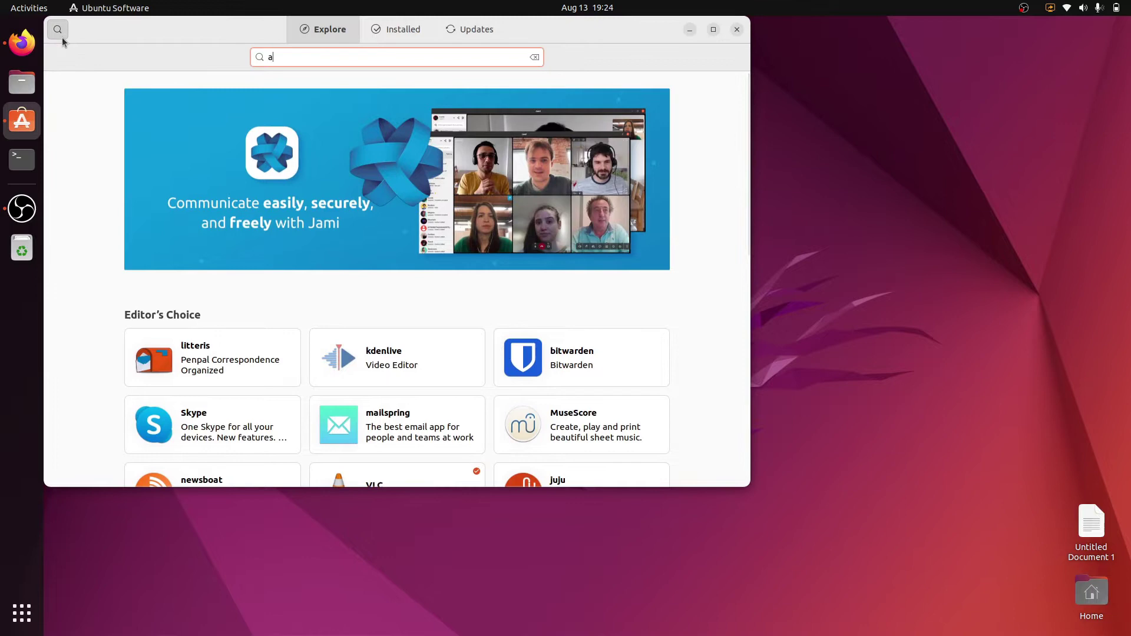
pyautogui.write('nydesk')
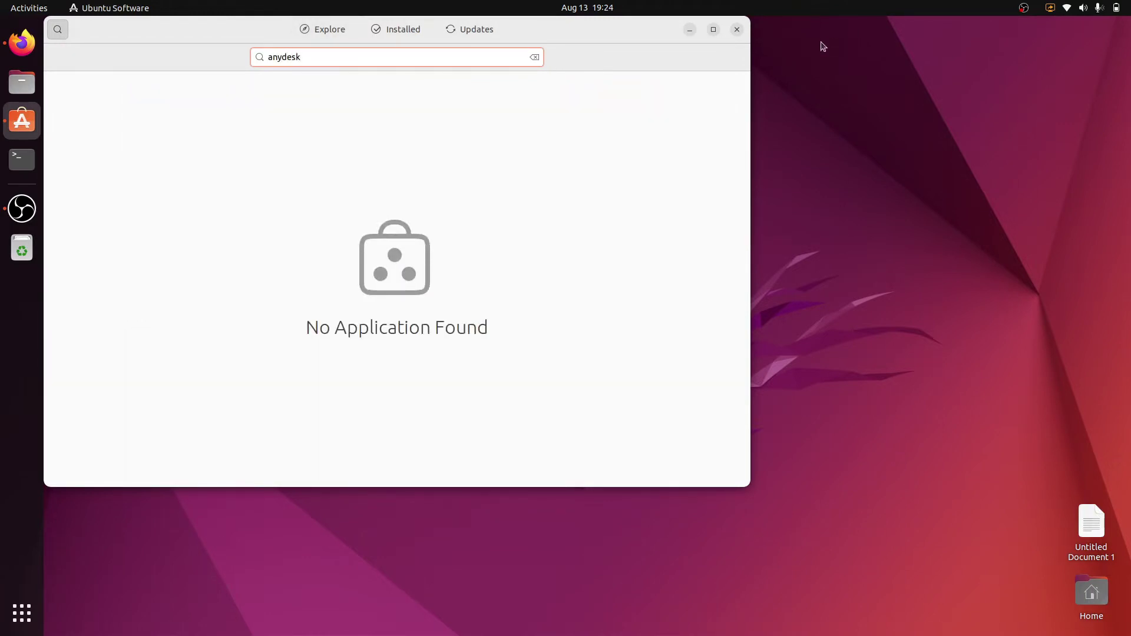
pyautogui.click(737, 30)
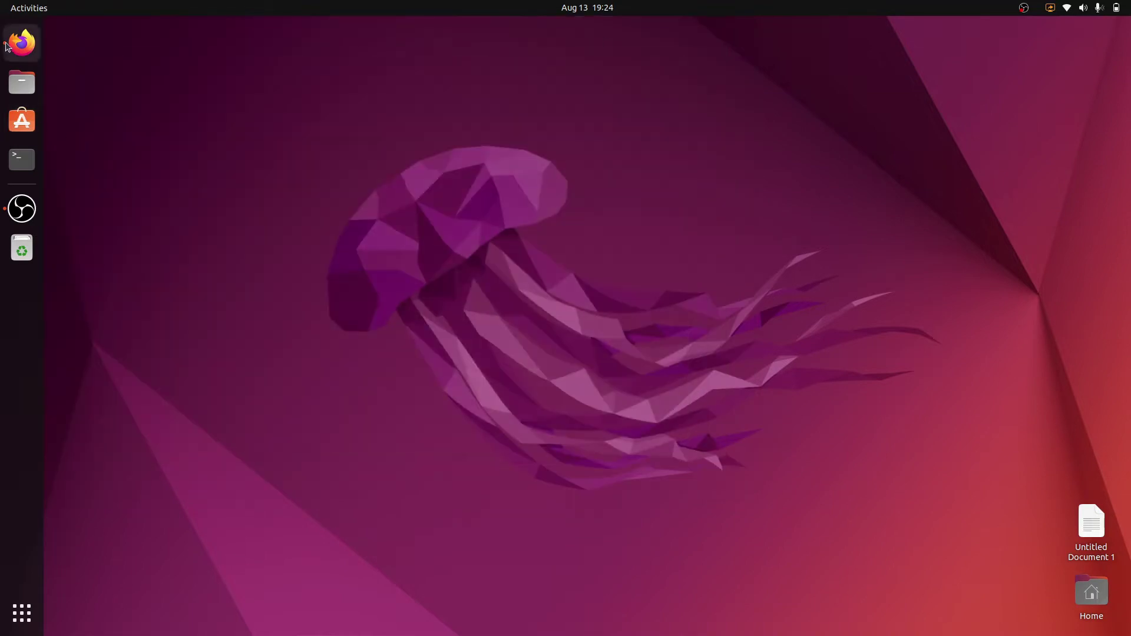
# Open Firefox at the how2shout guide for installing AnyDesk on Ubuntu 22.04.
pyautogui.click(21, 41)
pyautogui.scroll(10, 216, 129)
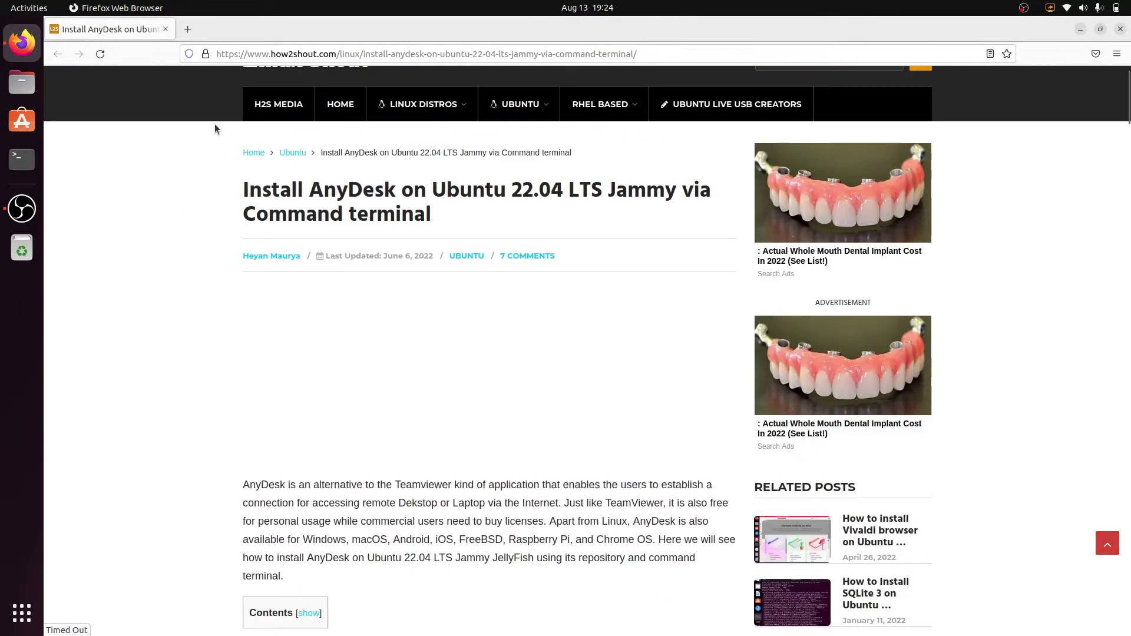
pyautogui.scroll(-10, 215, 129)
pyautogui.scroll(-2, 214, 125)
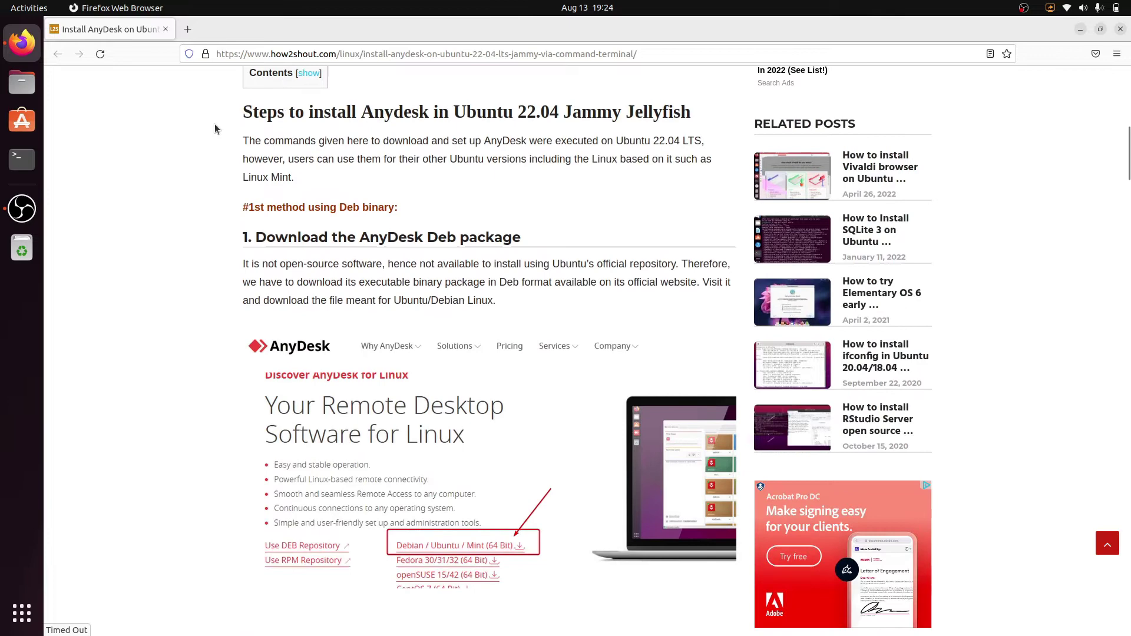
pyautogui.scroll(-4, 238, 221)
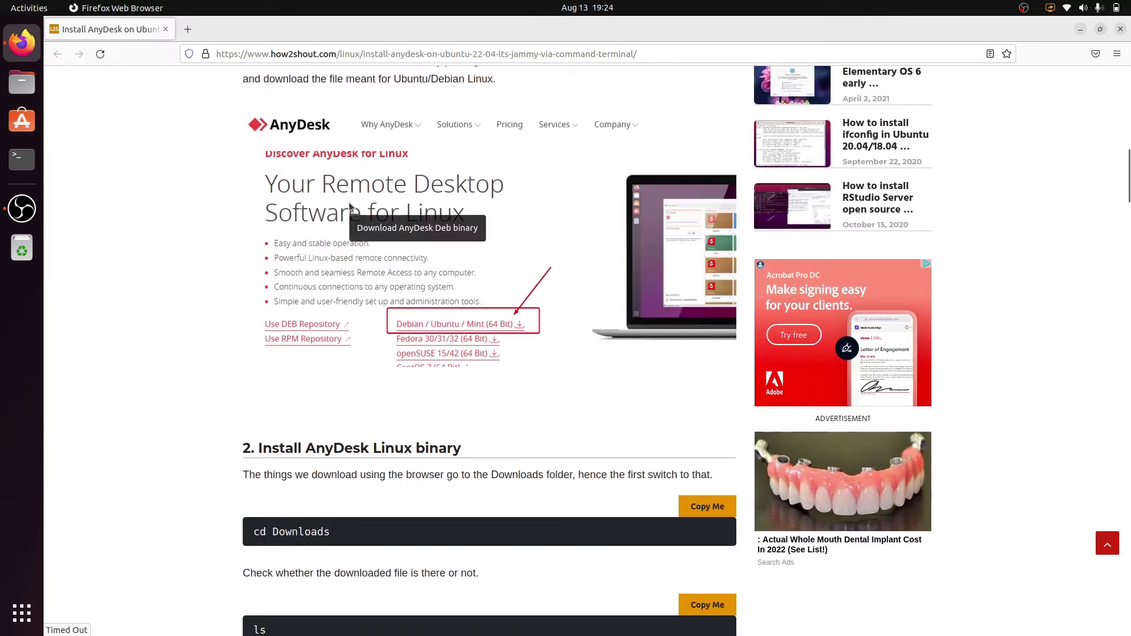
pyautogui.scroll(4, 356, 235)
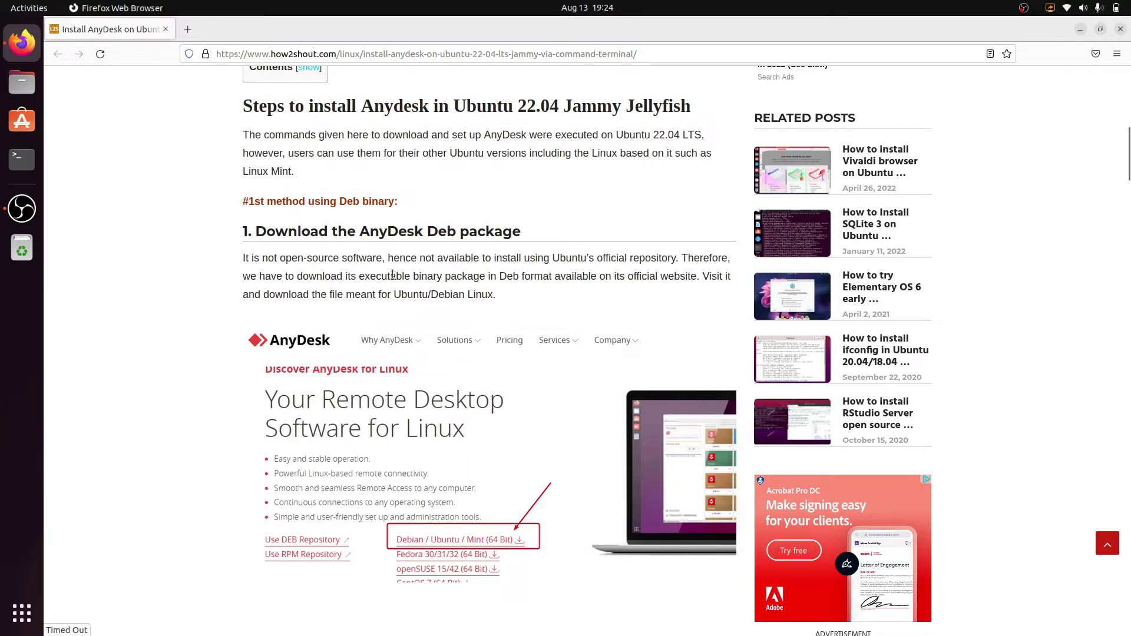
pyautogui.scroll(-2, 393, 275)
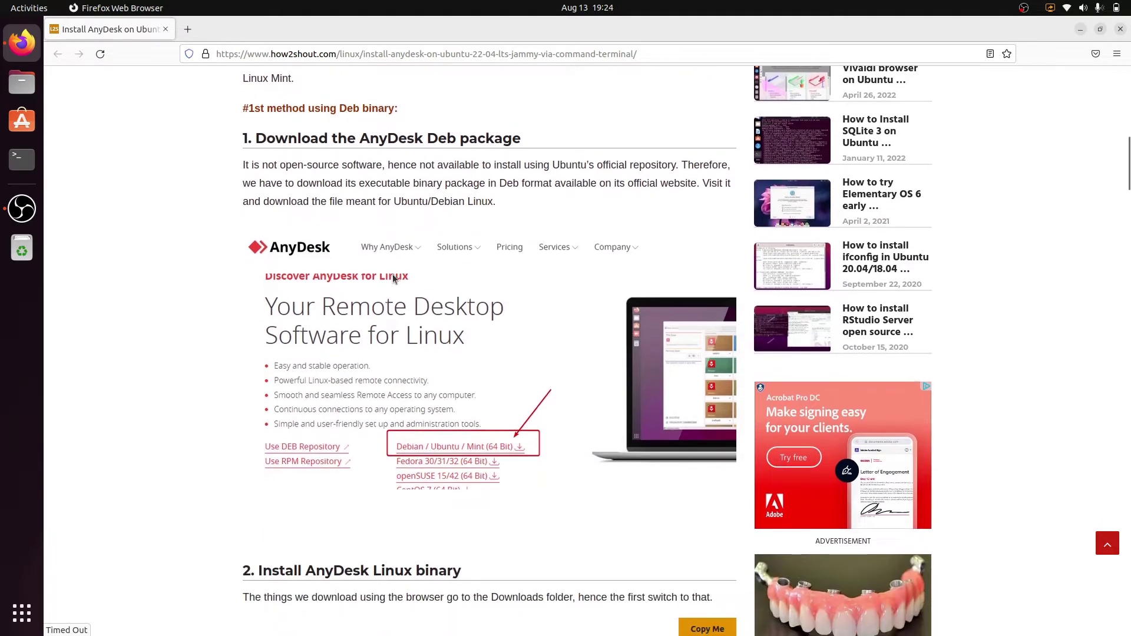
# Search 'anydesk' in a new tab and download the Debian/Ubuntu 64-bit package from anydesk.com.
pyautogui.click(188, 29)
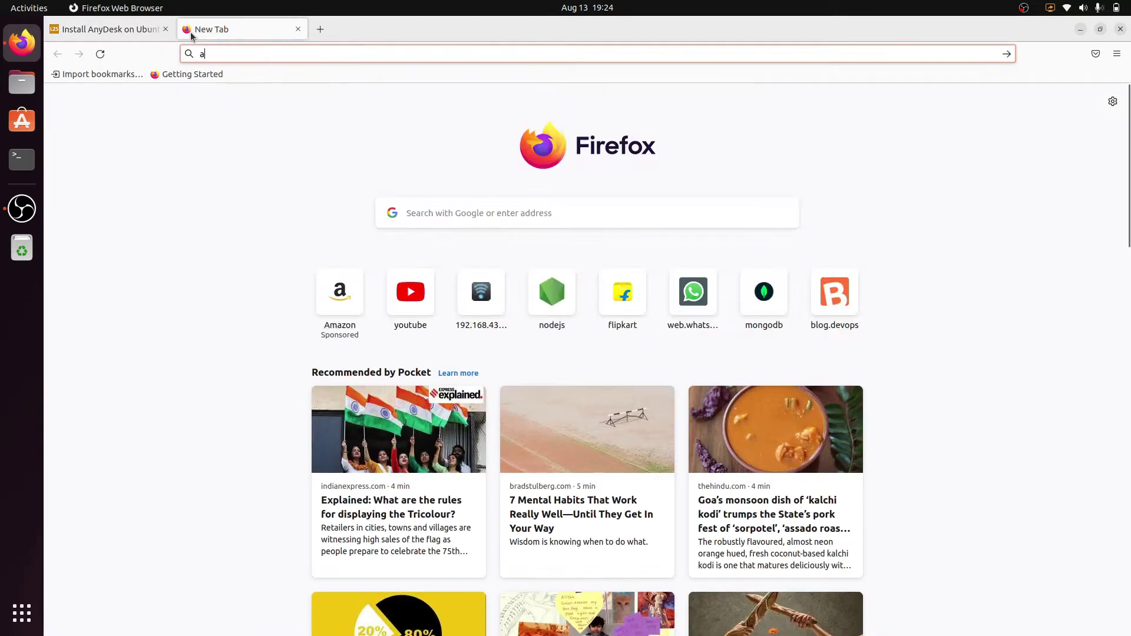
pyautogui.write('anydesk')
pyautogui.press('Return')
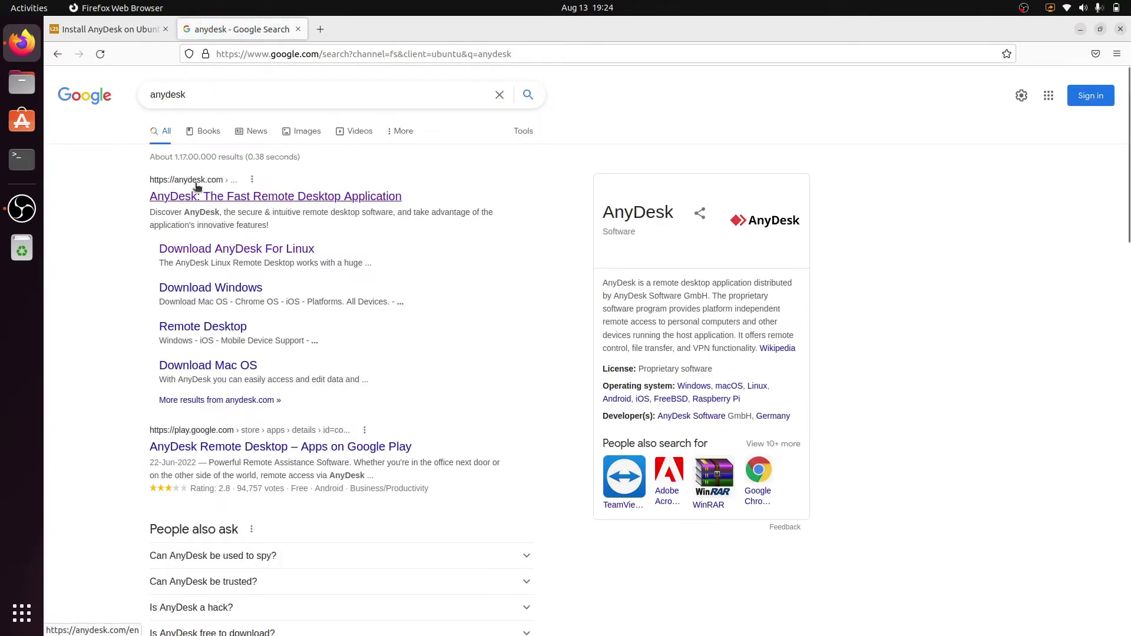
pyautogui.click(205, 197)
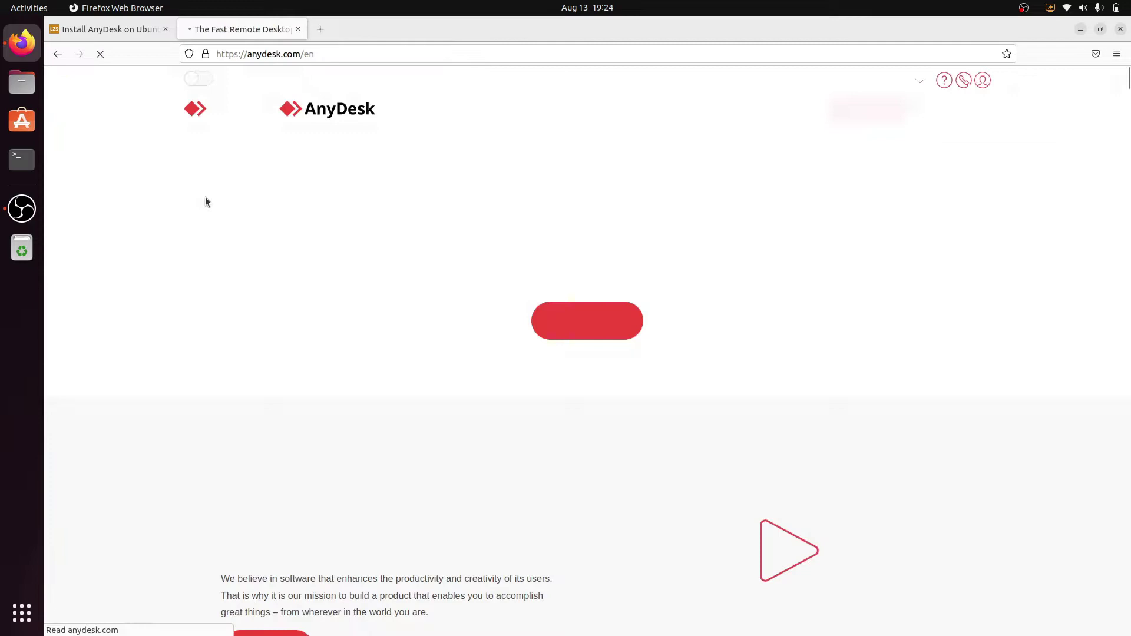
pyautogui.click(591, 323)
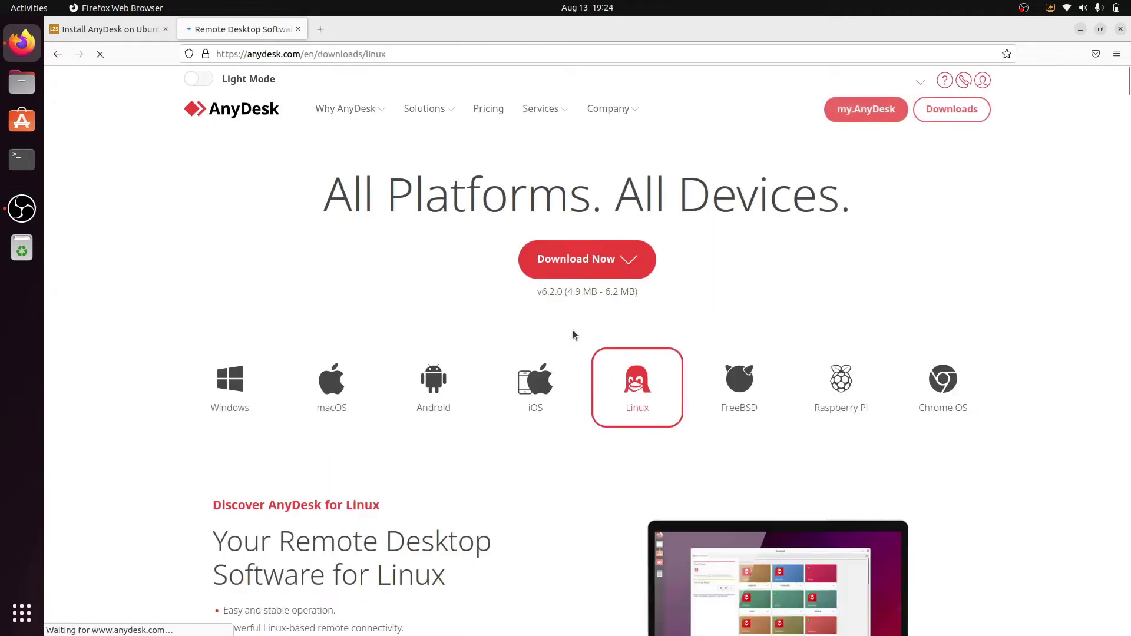
pyautogui.scroll(-3, 426, 414)
pyautogui.scroll(-2, 427, 412)
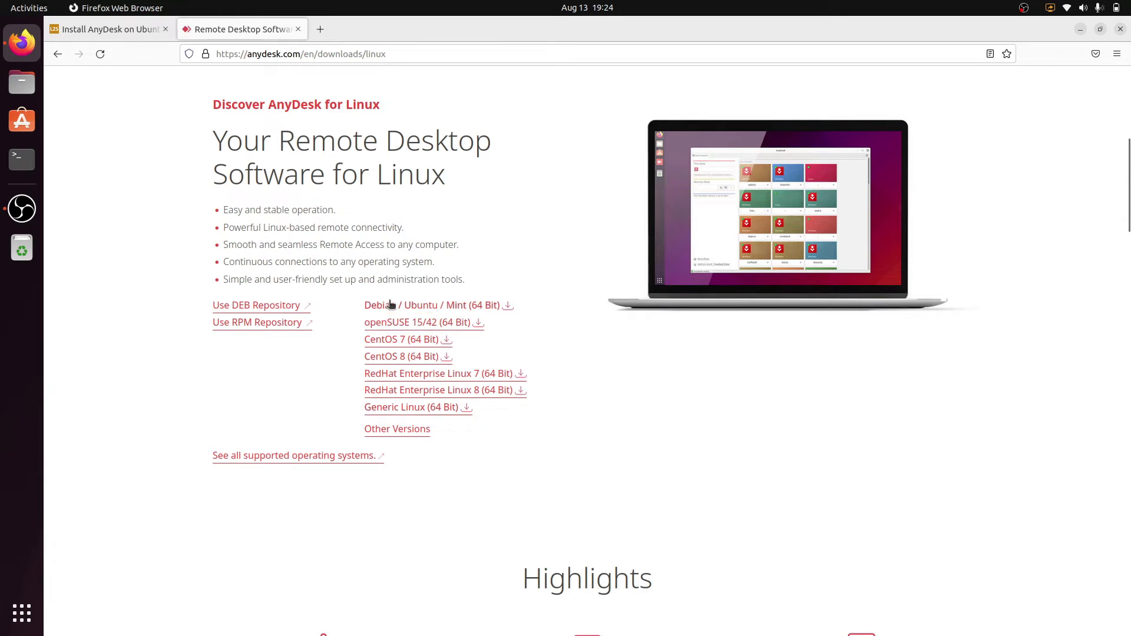
pyautogui.click(445, 305)
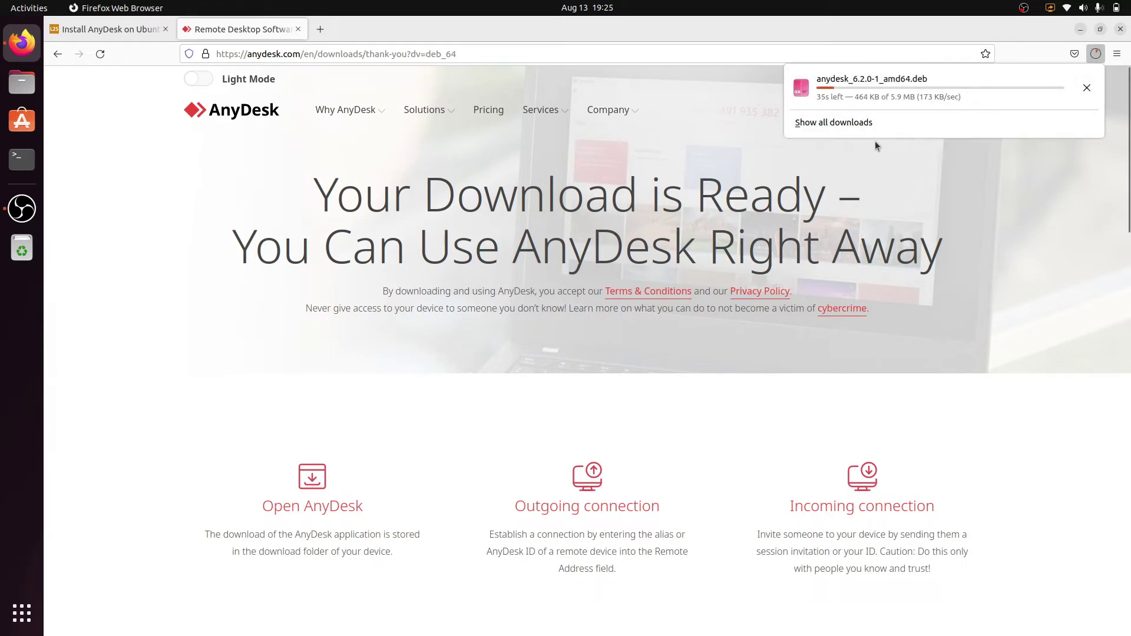
# Return to the guide's terminal install steps and check the AnyDesk .deb download progress.
pyautogui.click(123, 32)
pyautogui.scroll(-4, 386, 372)
pyautogui.scroll(-2, 386, 377)
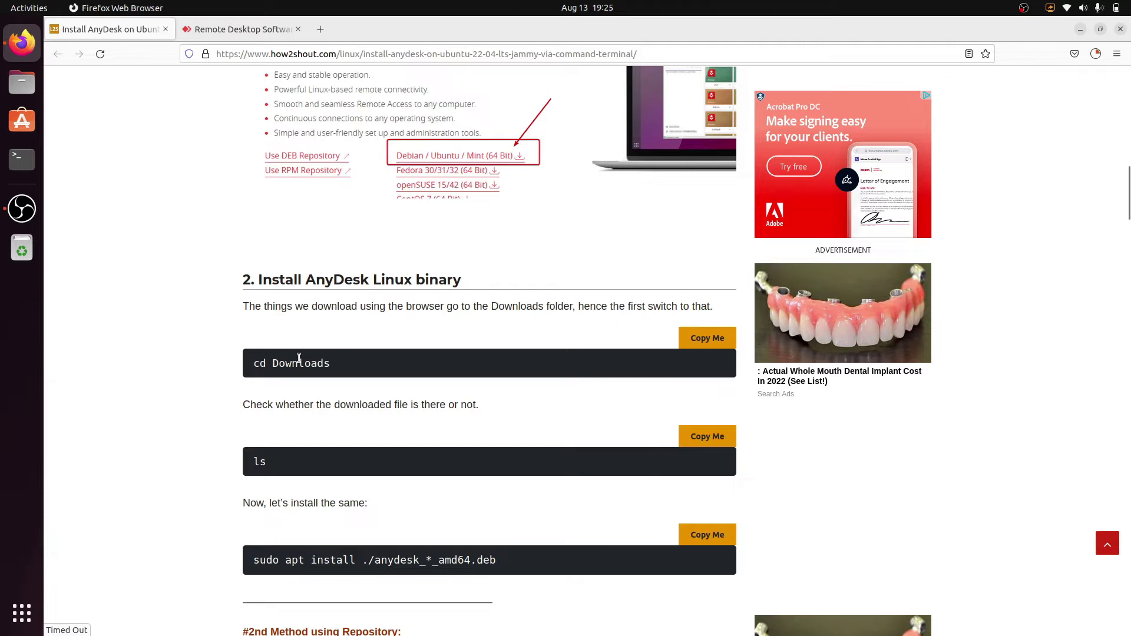
pyautogui.click(1096, 54)
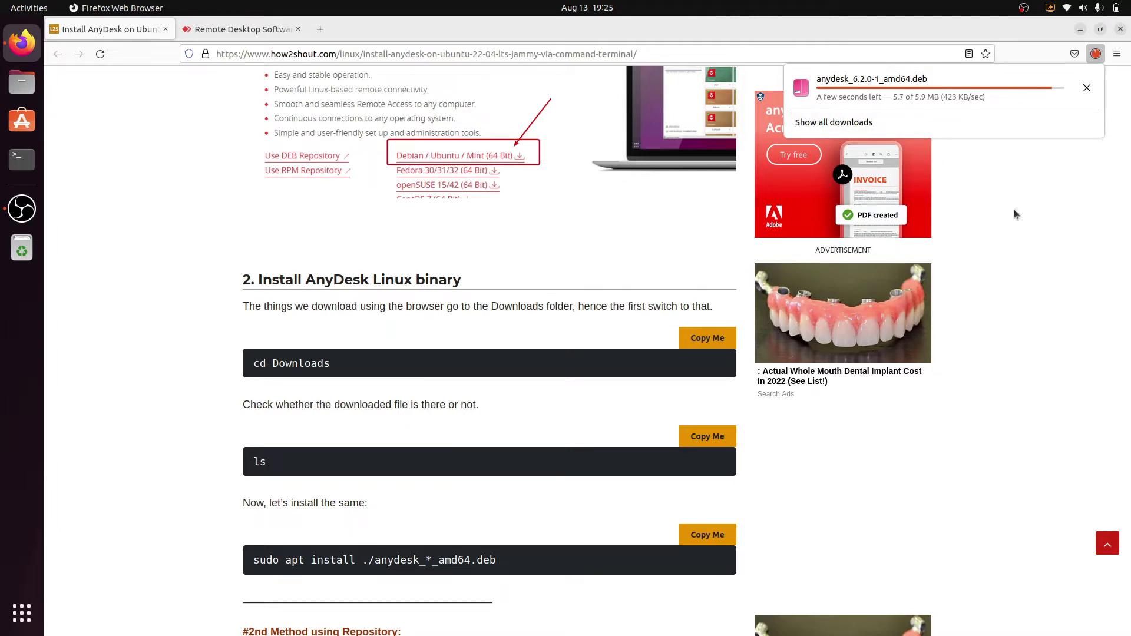
pyautogui.click(392, 204)
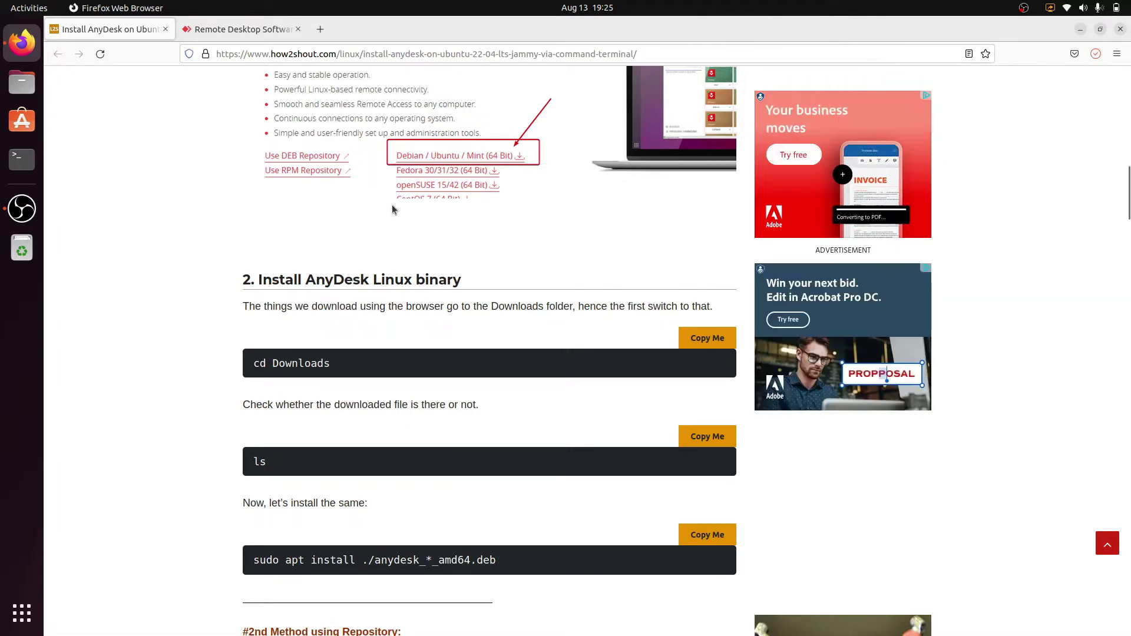
# Open a terminal, reposition it, and change into the Downloads folder.
pyautogui.click(21, 159)
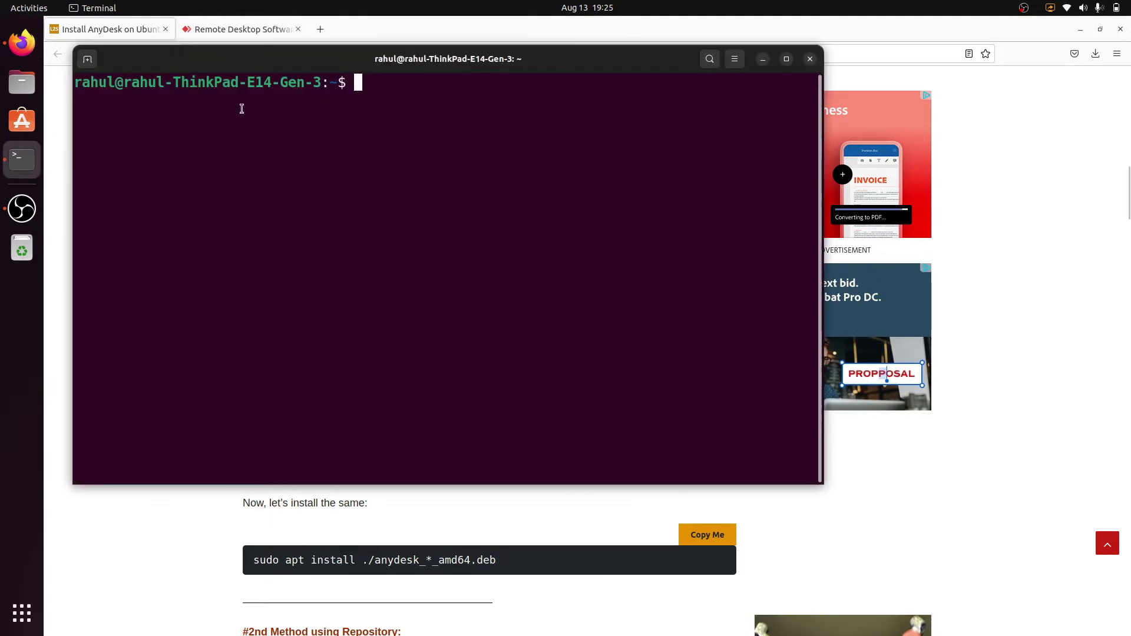
pyautogui.moveTo(286, 60); pyautogui.dragTo(450, 85)
pyautogui.write('cd ')
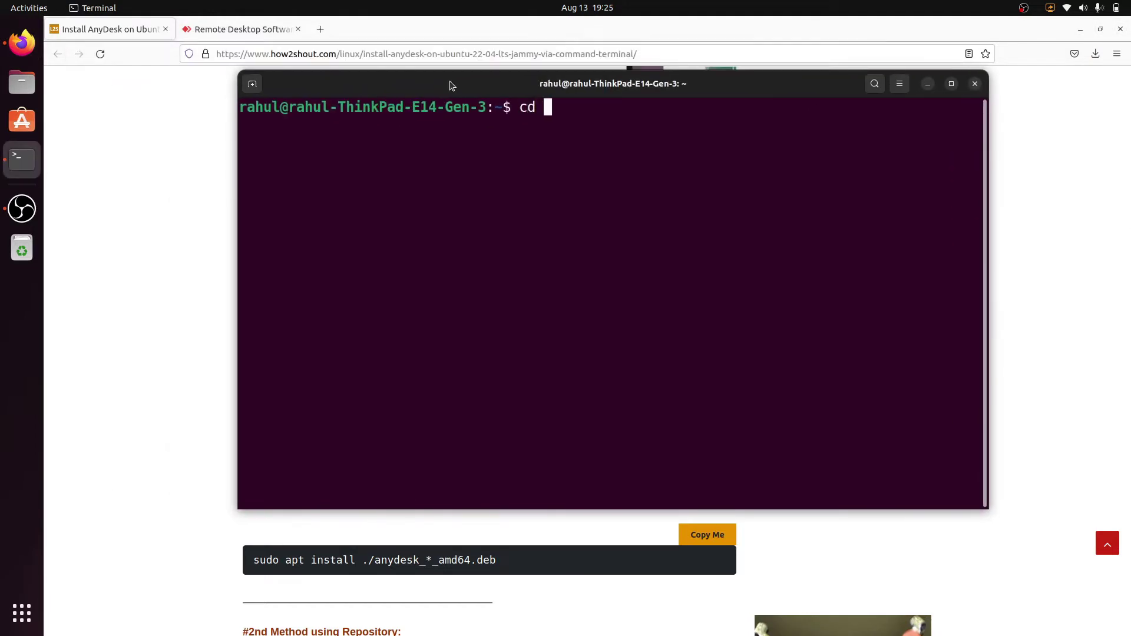
pyautogui.write('Do')
pyautogui.write('w')
pyautogui.press('Tab')
pyautogui.press('Return')
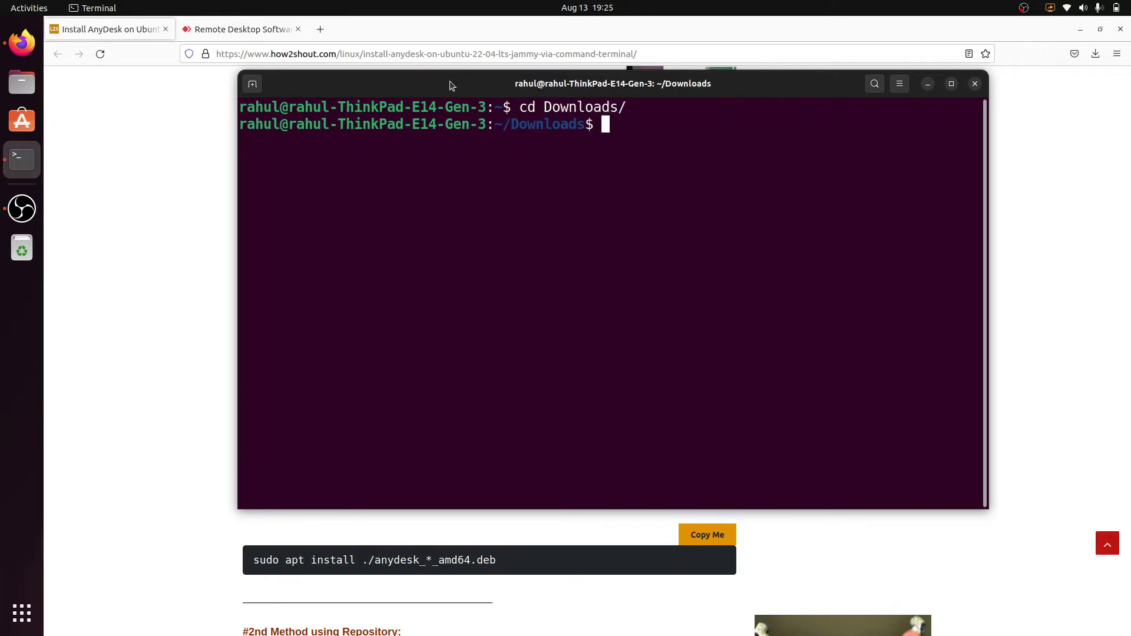
# List Downloads and highlight anydesk_6.2.0-1_amd64.deb after confirming the download finished.
pyautogui.hotkey('alt', 'Tab')
pyautogui.hotkey('alt', 'Tab')
pyautogui.write('ls')
pyautogui.press('Return')
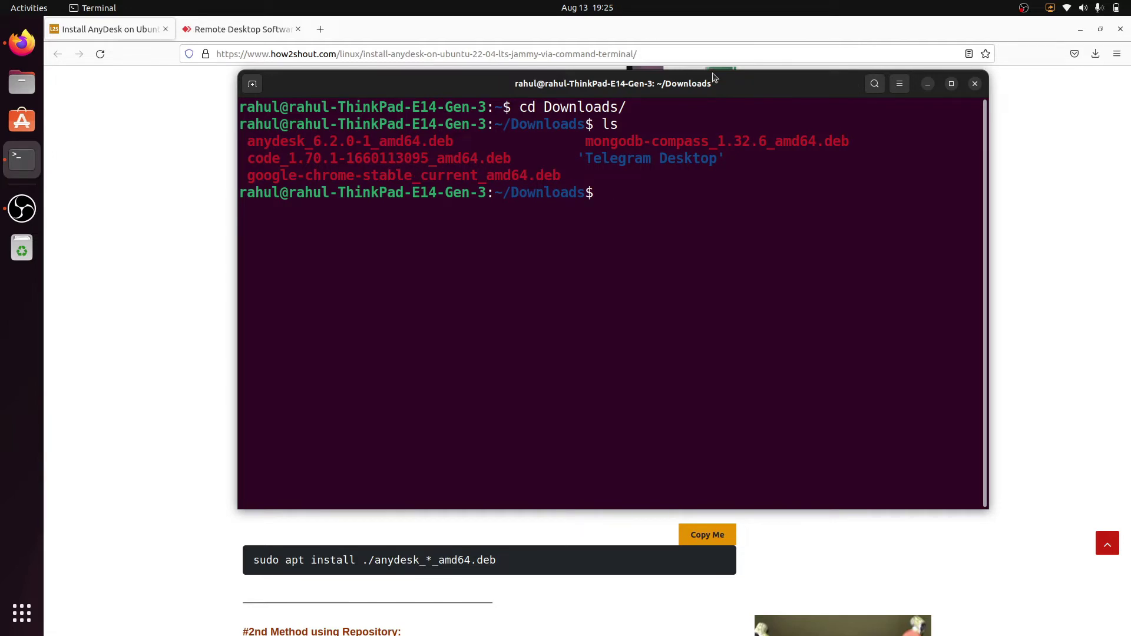
pyautogui.click(1097, 53)
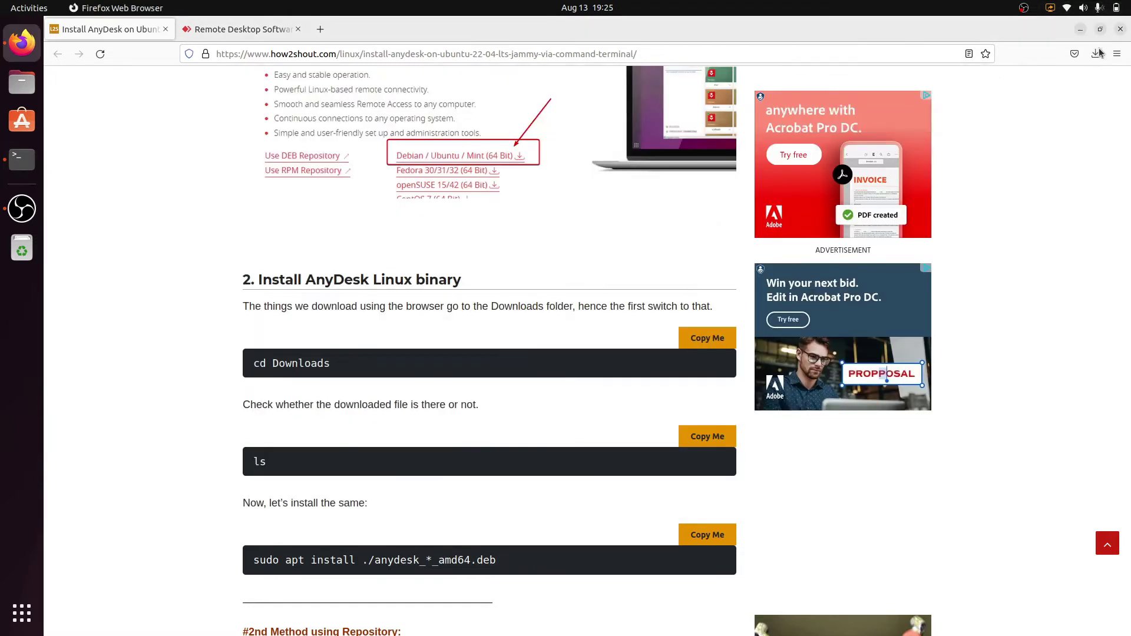
pyautogui.hotkey('alt', 'Tab')
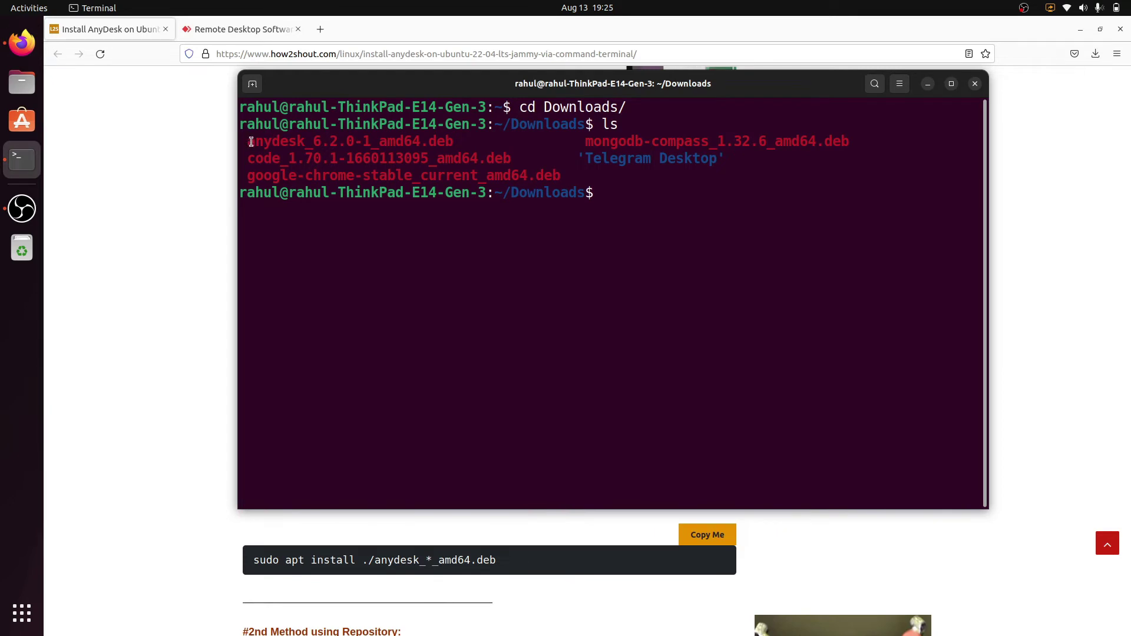
pyautogui.moveTo(251, 142); pyautogui.dragTo(450, 143)
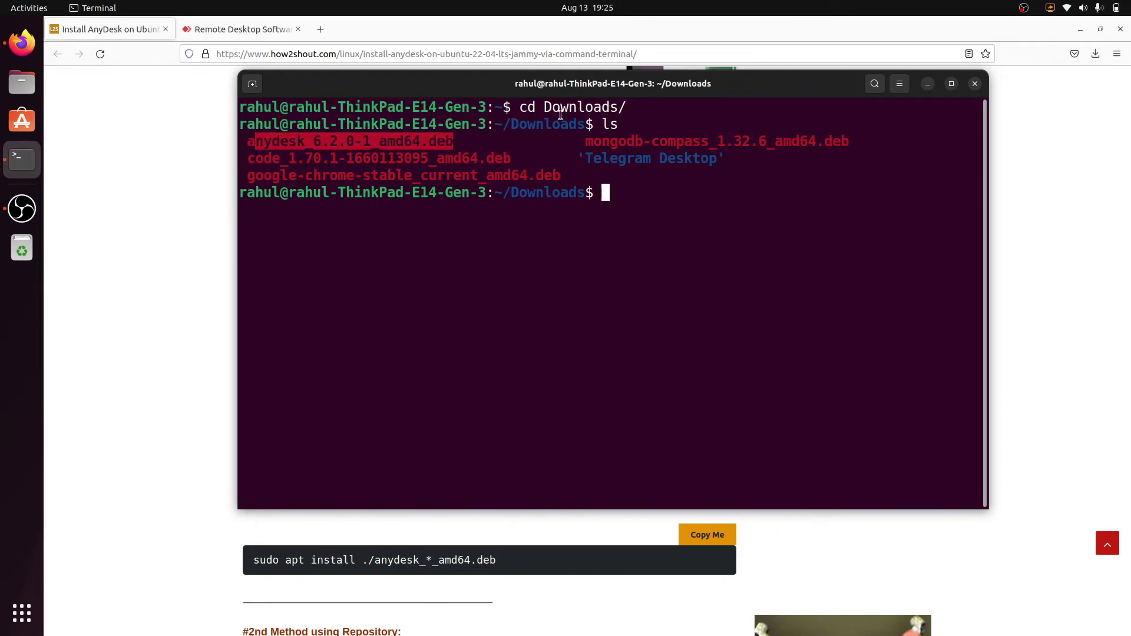
pyautogui.hotkey('alt', 'Tab')
pyautogui.scroll(-3, 363, 270)
pyautogui.scroll(-3, 360, 277)
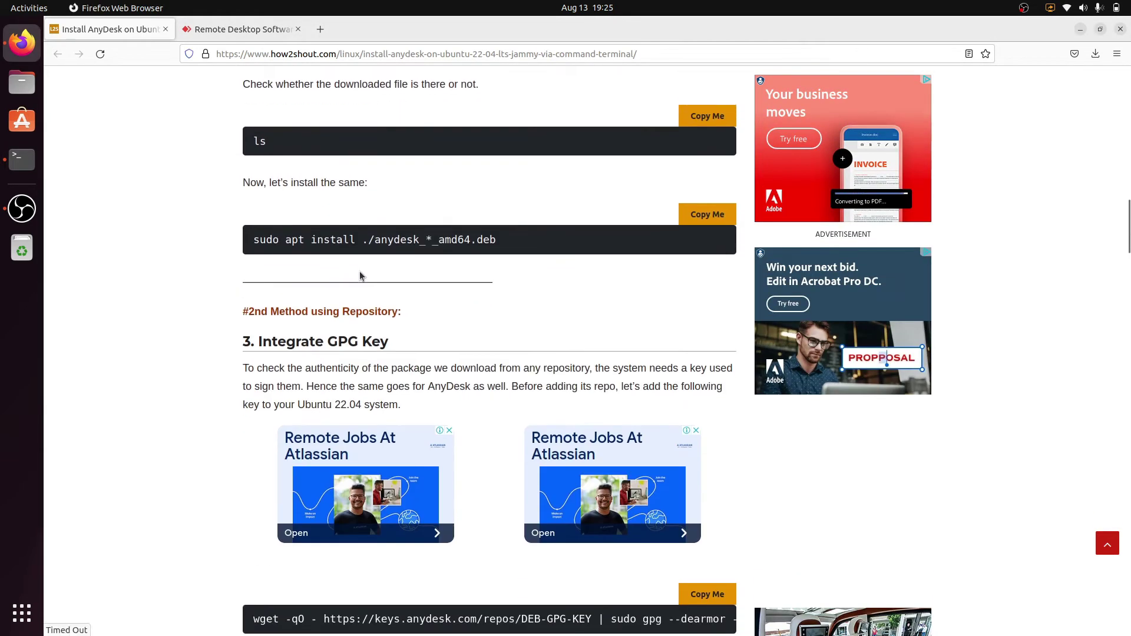
# Run 'sudo apt install ./anydesk_*_amd64.deb', entering the password and confirming the install.
pyautogui.tripleClick(366, 239)
pyautogui.hotkey('ctrl', 'c')
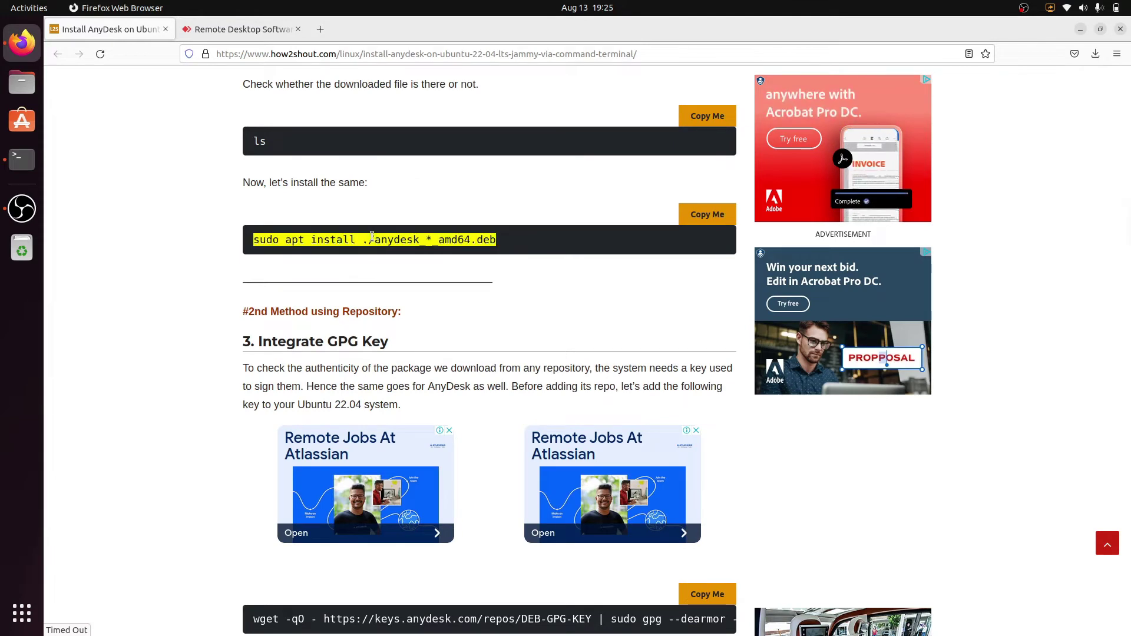
pyautogui.hotkey('alt', 'Tab')
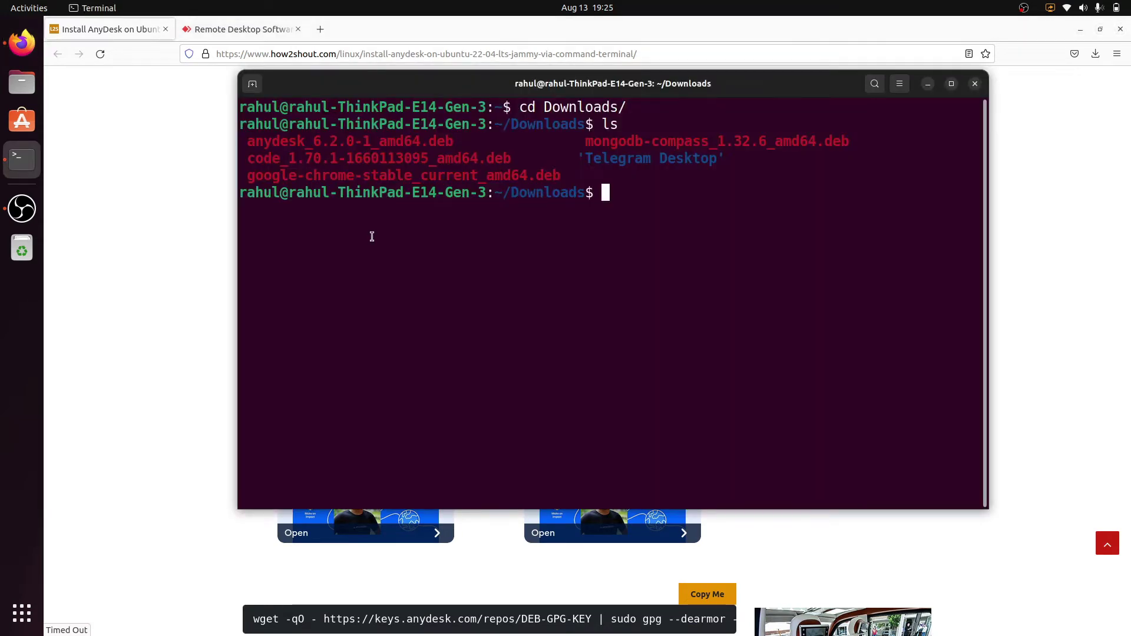
pyautogui.hotkey('ctrl', 'shift', 'v')
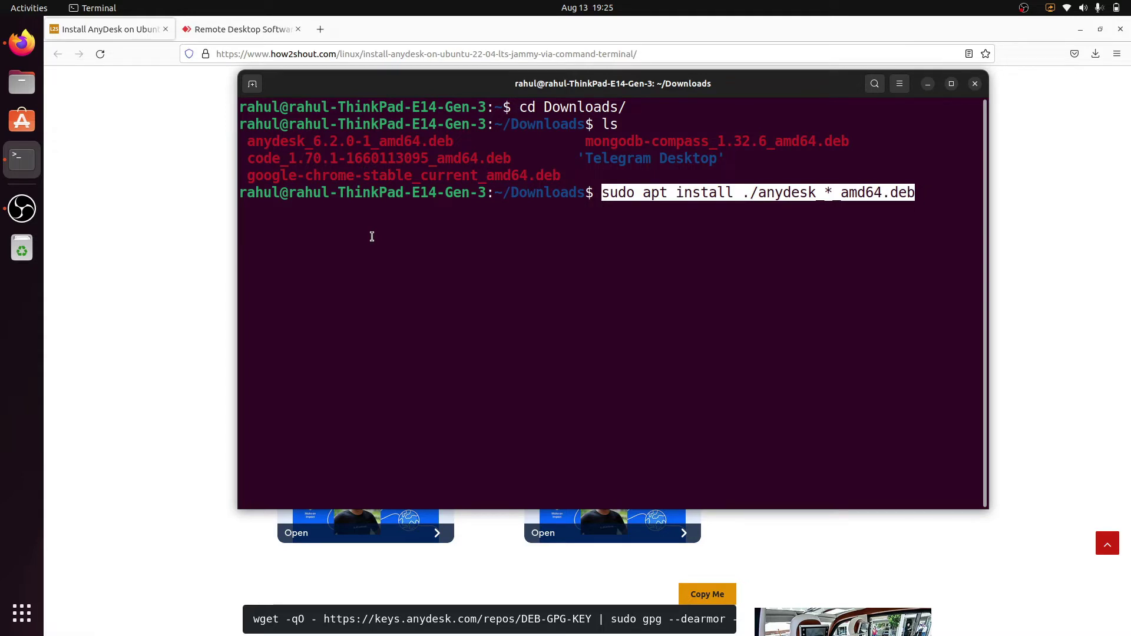
pyautogui.press('Return')
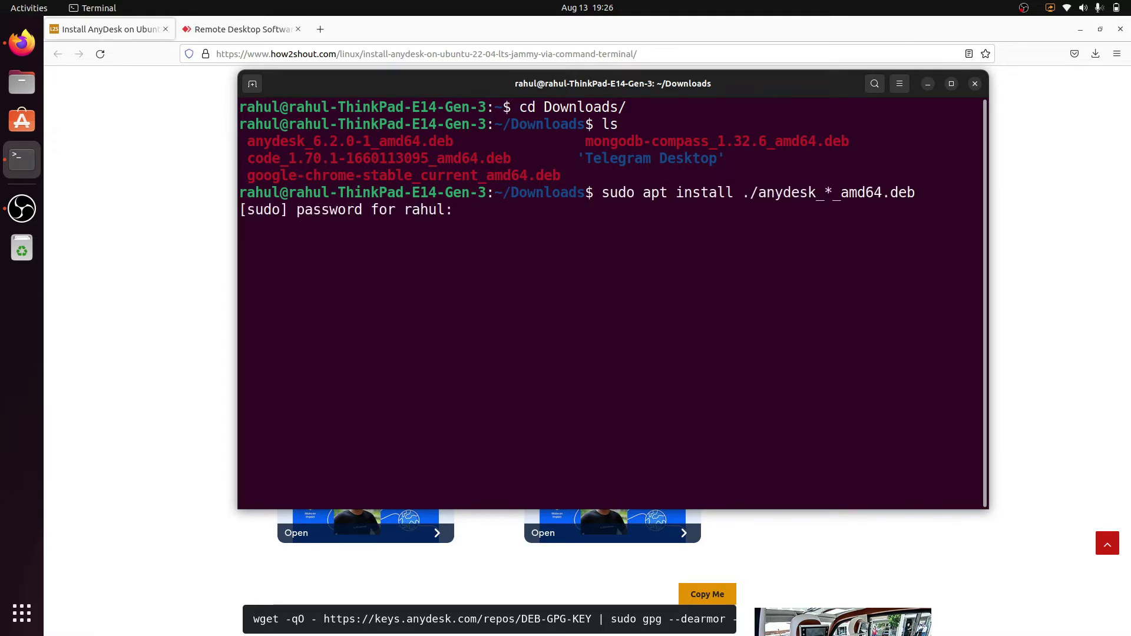
pyautogui.press('Return')
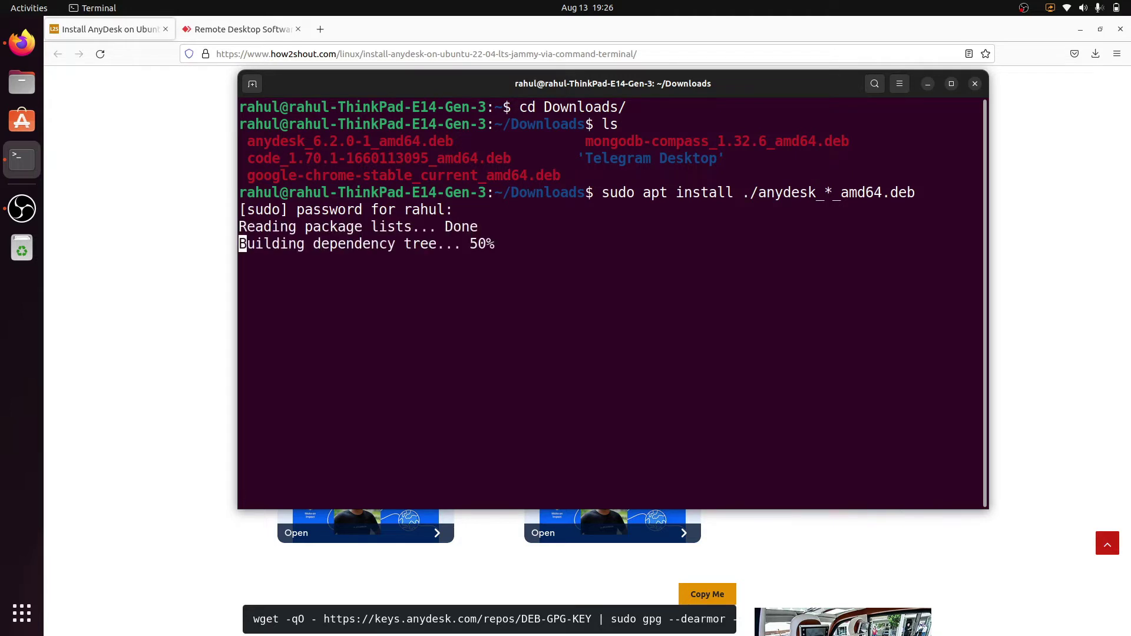
pyautogui.write('Y')
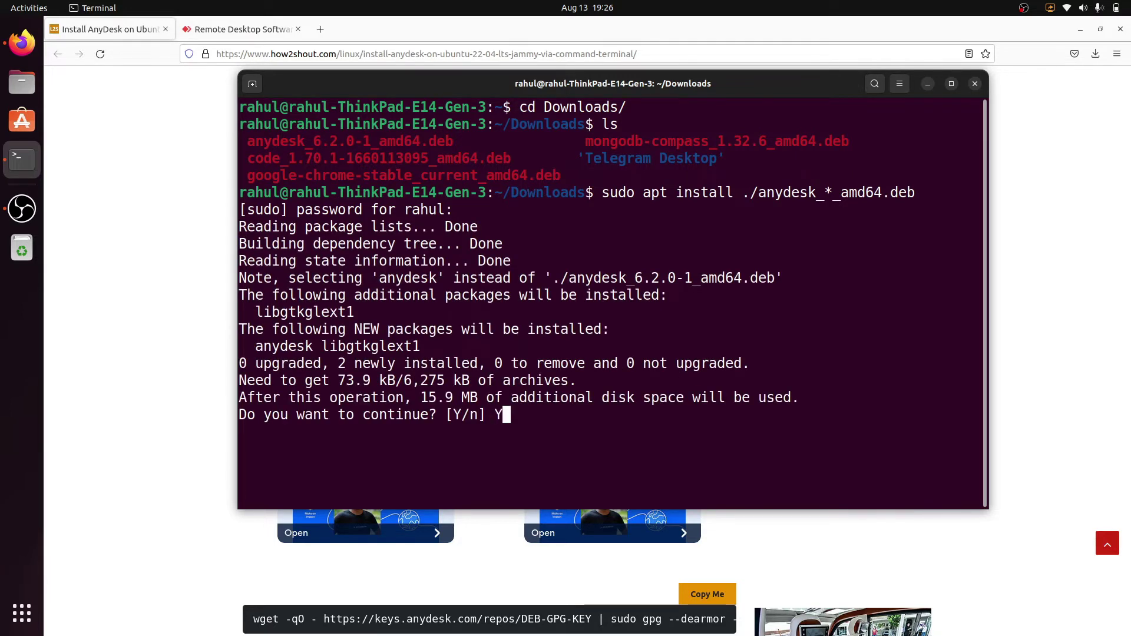
pyautogui.press('Return')
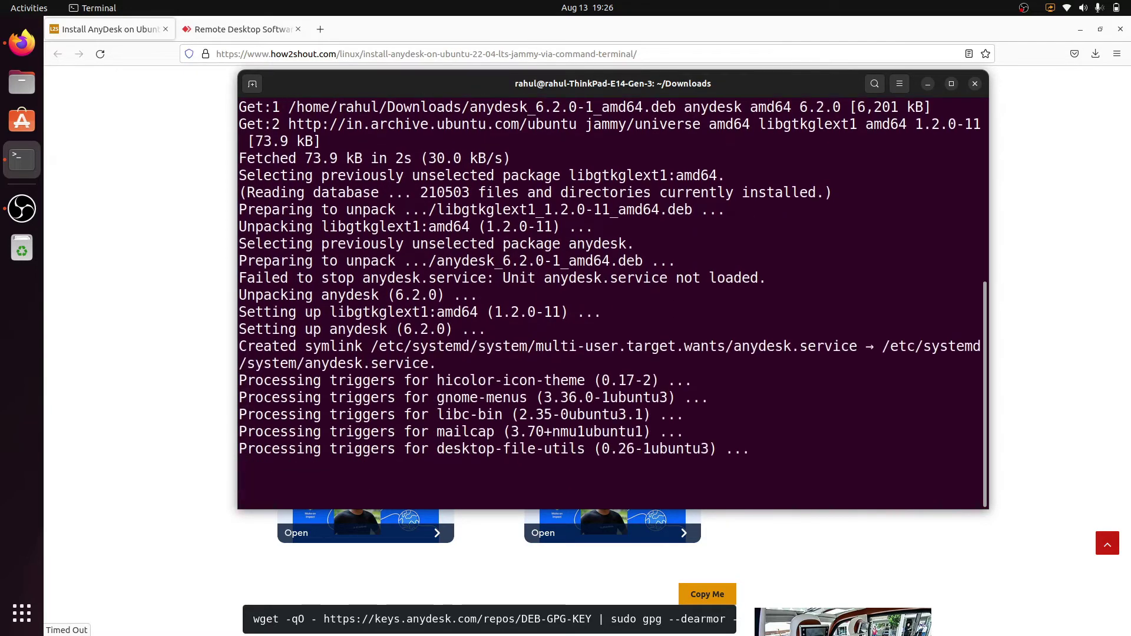
pyautogui.click(124, 299)
pyautogui.scroll(-2, 231, 326)
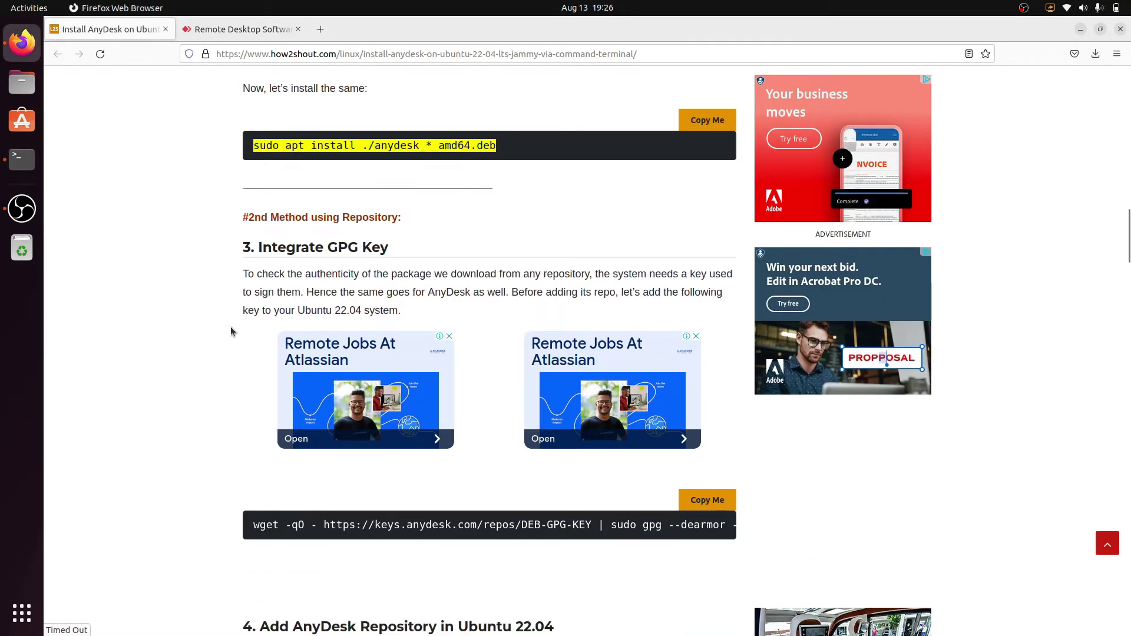
pyautogui.scroll(-4, 230, 332)
pyautogui.scroll(3, 231, 331)
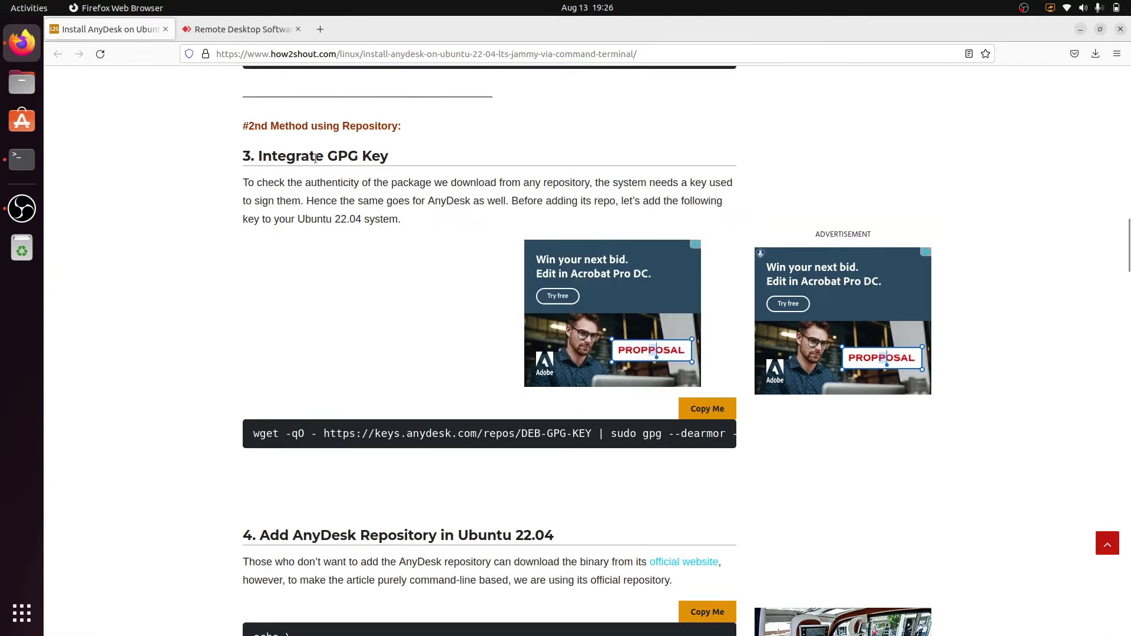
pyautogui.scroll(-3, 314, 157)
# Run the article's wget command to import AnyDesk's GPG signing key.
pyautogui.tripleClick(423, 274)
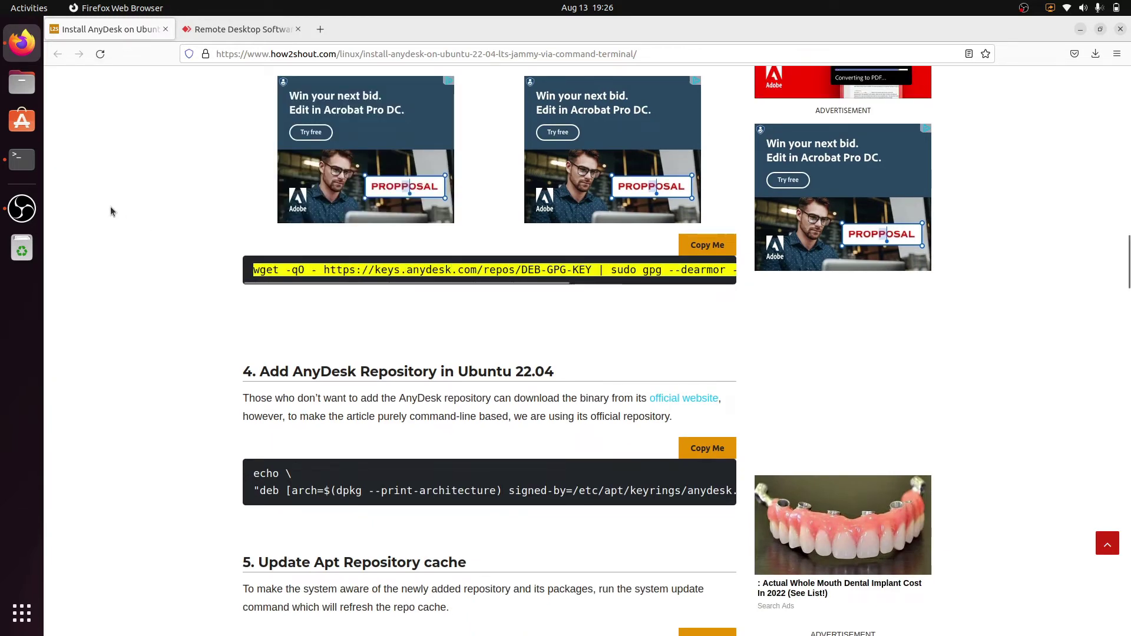
pyautogui.click(21, 159)
pyautogui.write('wget -qO - https://keys.anydesk.com/repos/DEB-GPG-KEY | sudo gpg --dearmor -o /etc/apt/keyrings/anydesk.gpg')
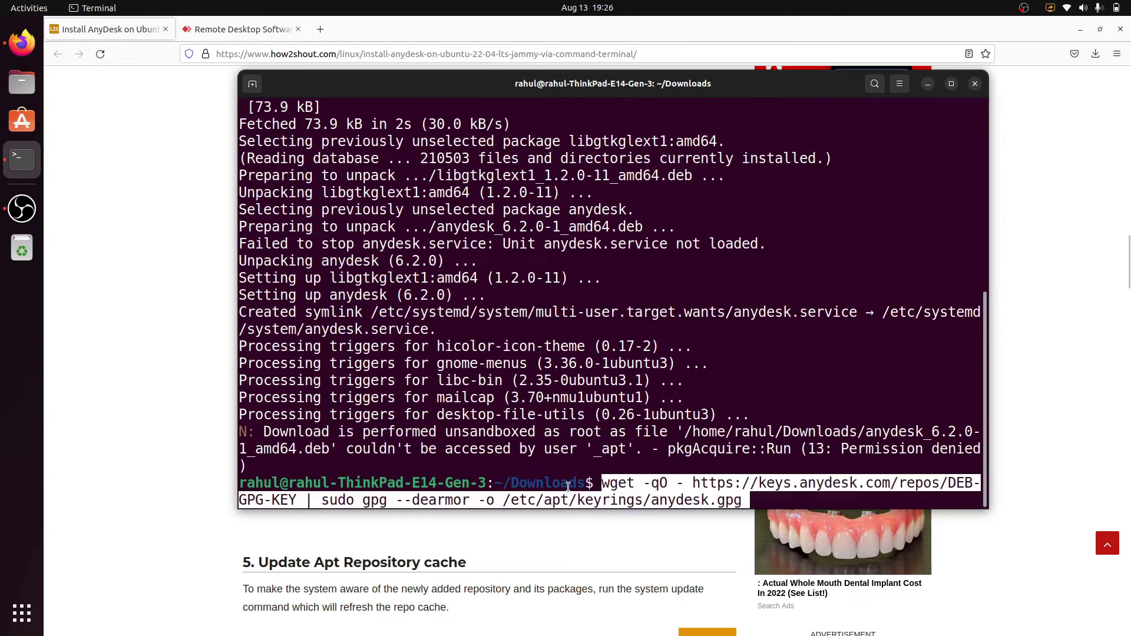
pyautogui.press('Return')
pyautogui.hotkey('alt', 'Tab')
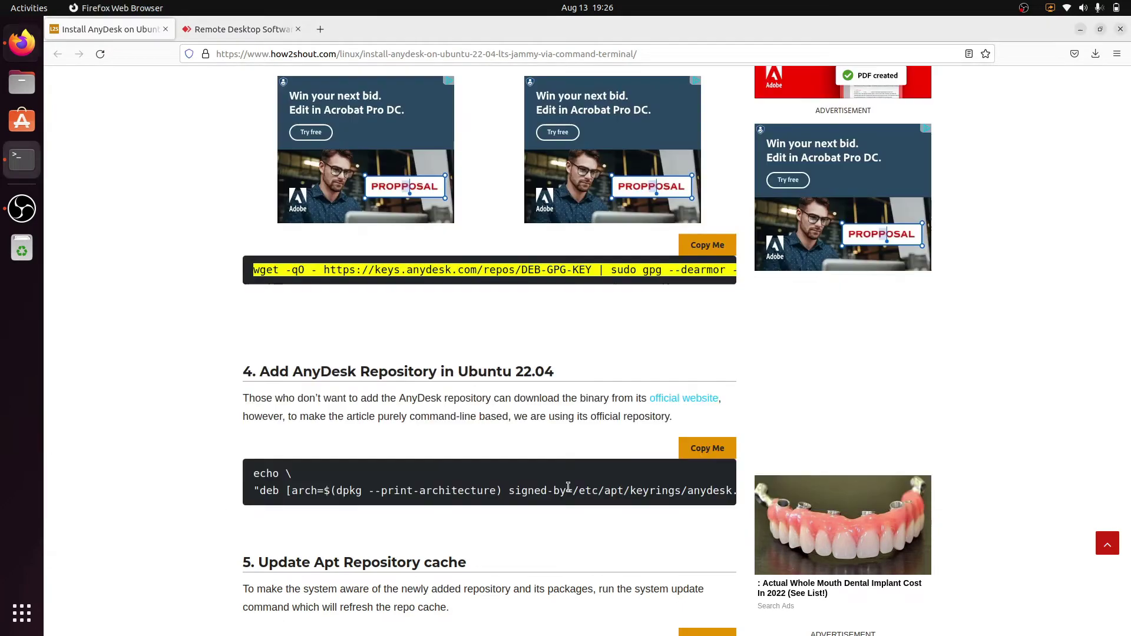
pyautogui.scroll(-3, 376, 360)
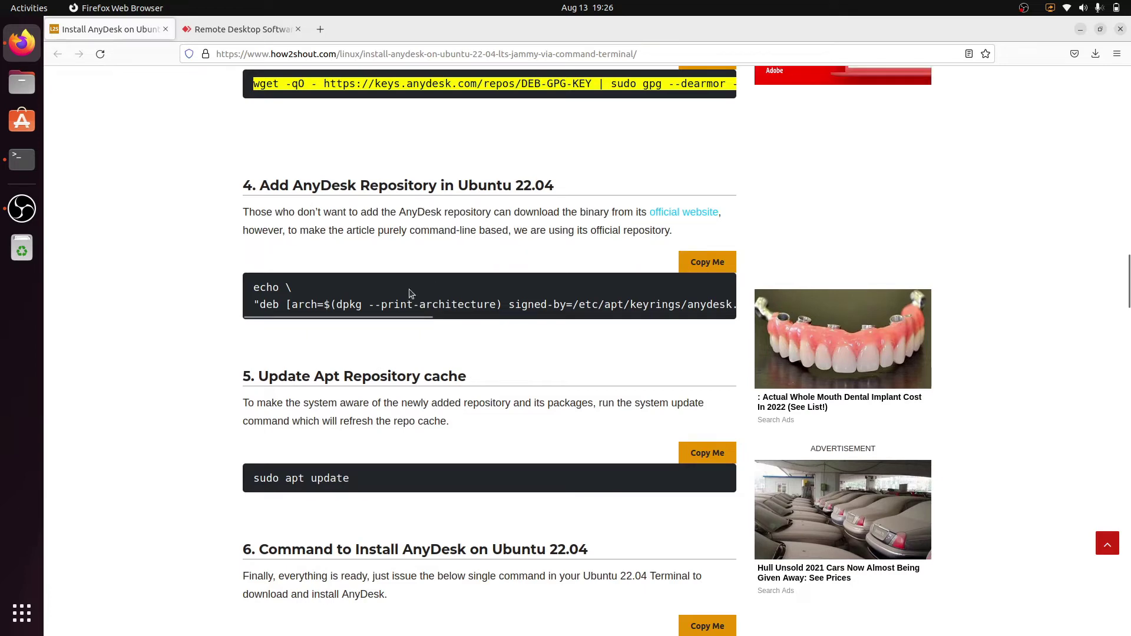
# Run the echo deb command that adds the AnyDesk apt repository source.
pyautogui.click(707, 261)
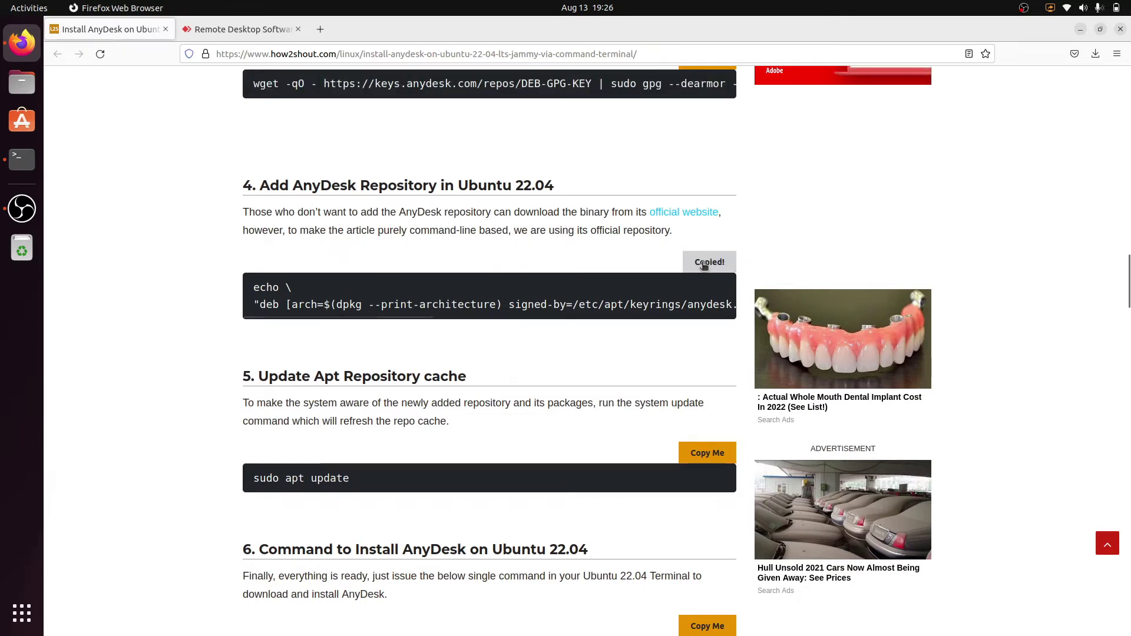
pyautogui.hotkey('alt', 'Tab')
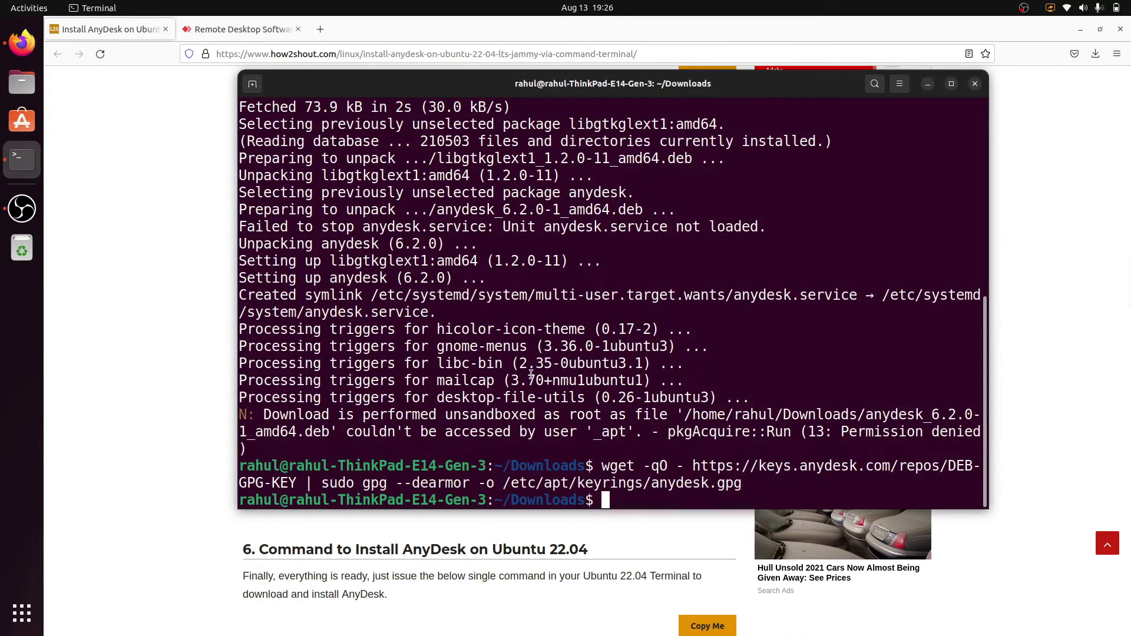
pyautogui.hotkey('ctrl', 'shift', 'v')
pyautogui.press('Return')
pyautogui.hotkey('alt', 'Tab')
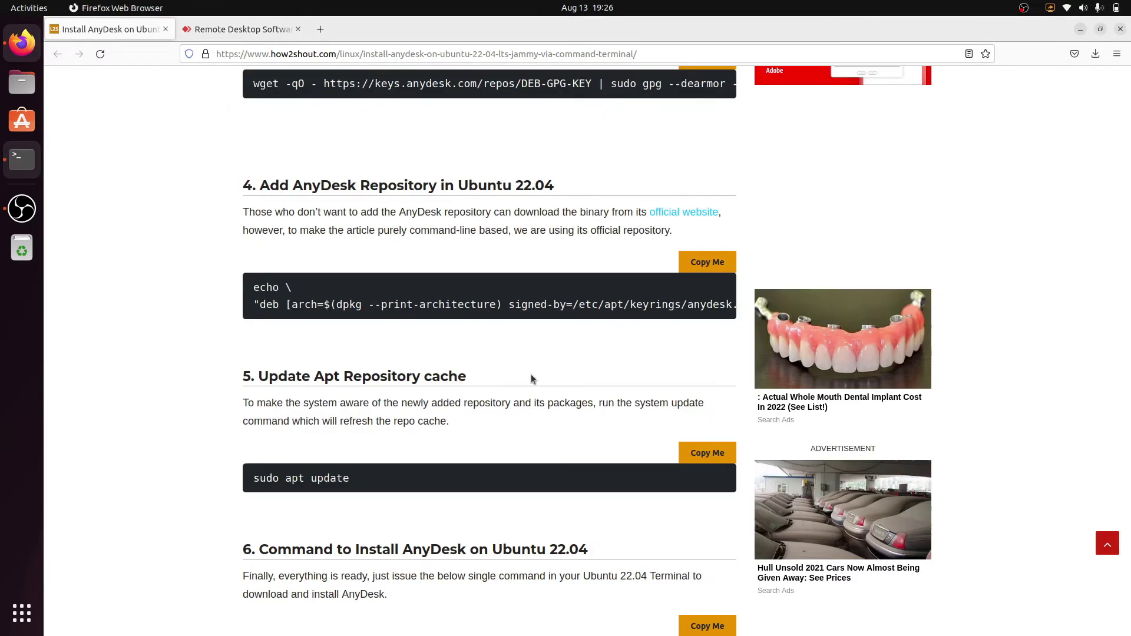
pyautogui.scroll(-1, 447, 429)
pyautogui.scroll(-2, 446, 429)
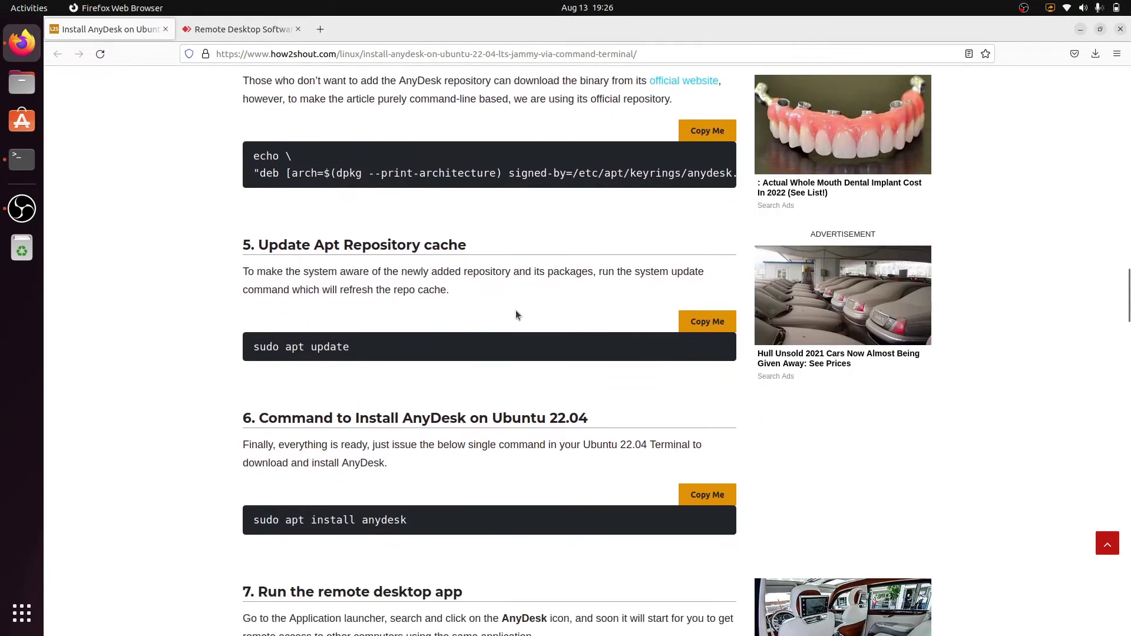
# Run 'sudo apt update' to refresh the package lists.
pyautogui.tripleClick(315, 359)
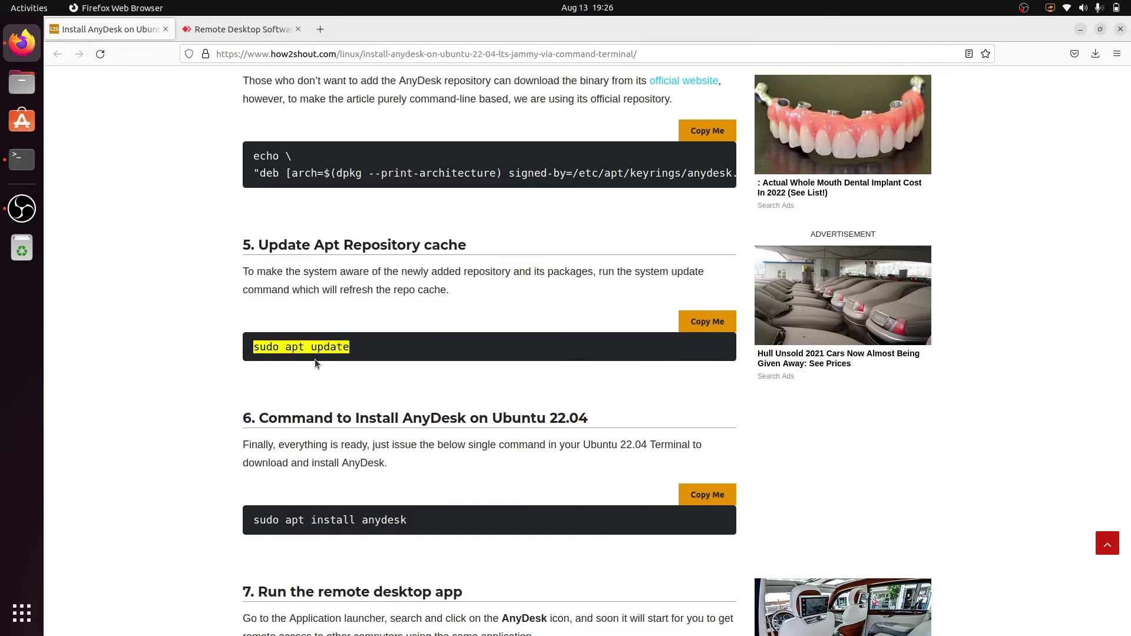
pyautogui.hotkey('alt', 'Tab')
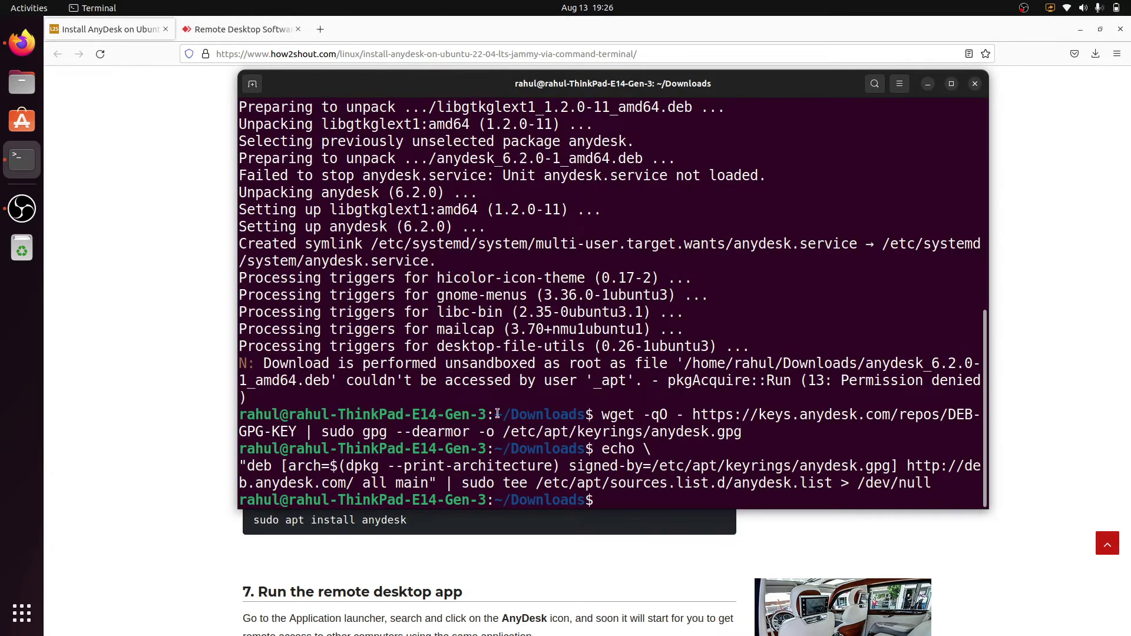
pyautogui.hotkey('ctrl', 'shift', 'v')
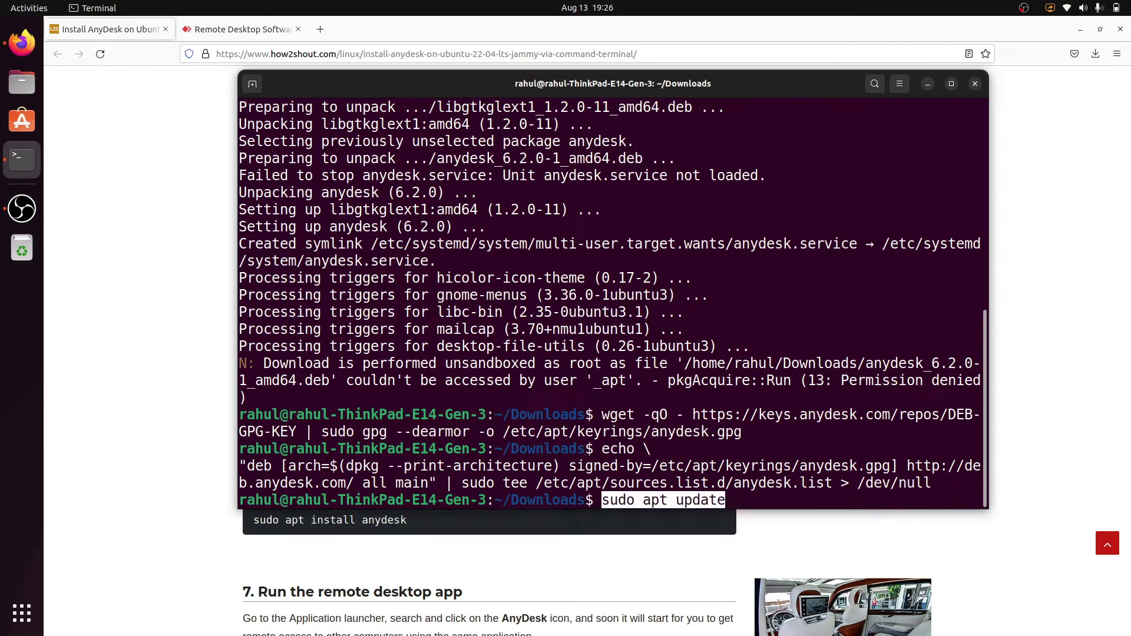
pyautogui.press('Return')
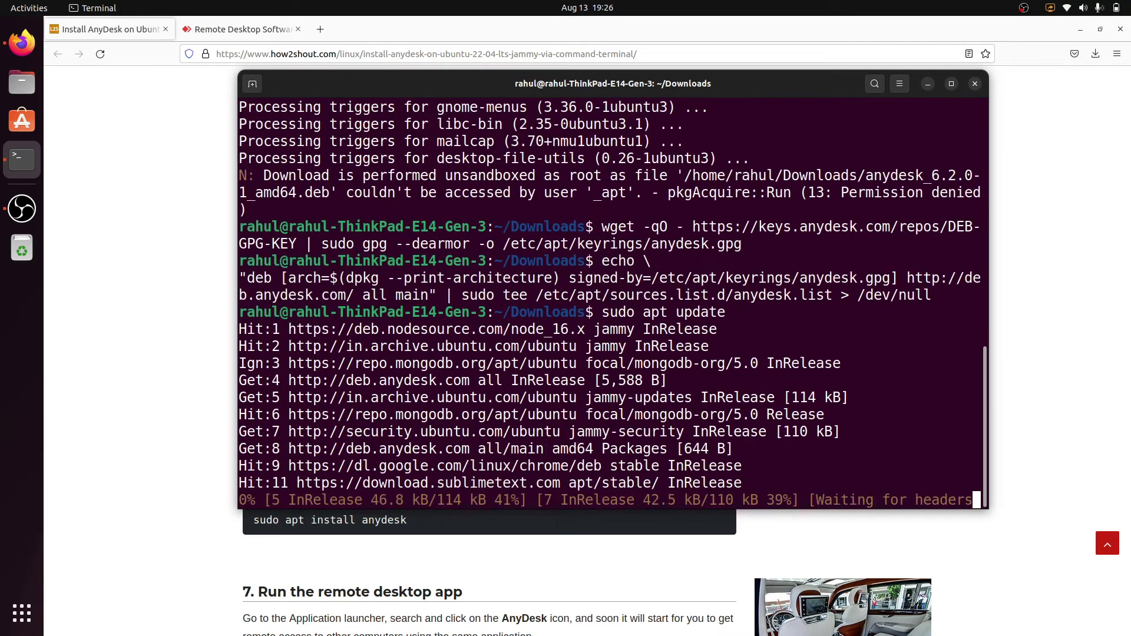
pyautogui.hotkey('alt', 'Tab')
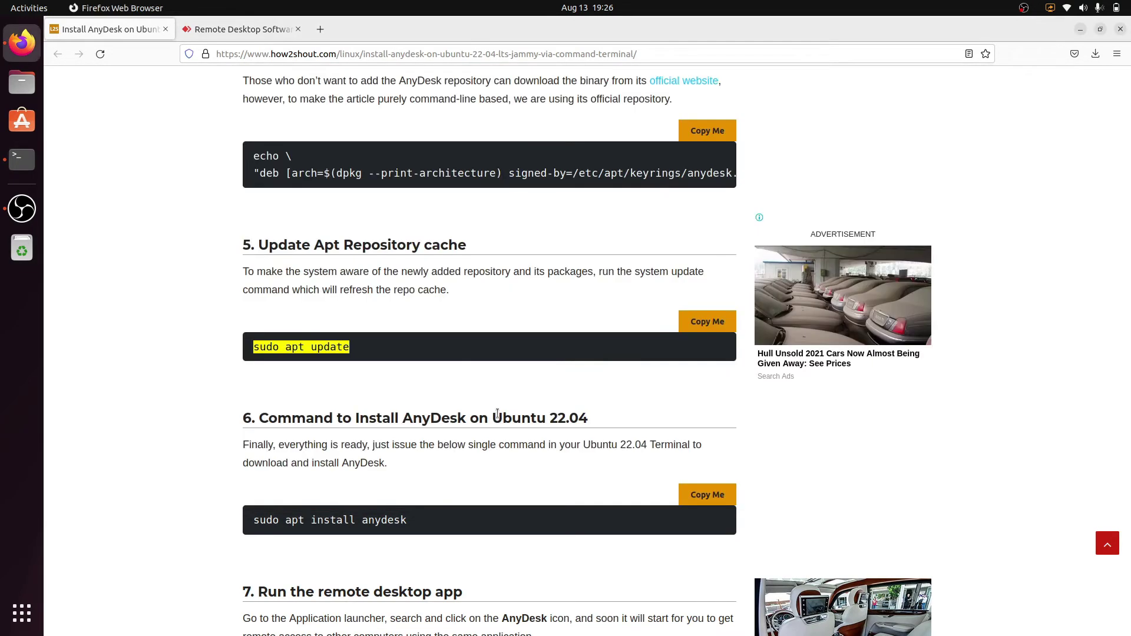
pyautogui.scroll(-5, 532, 516)
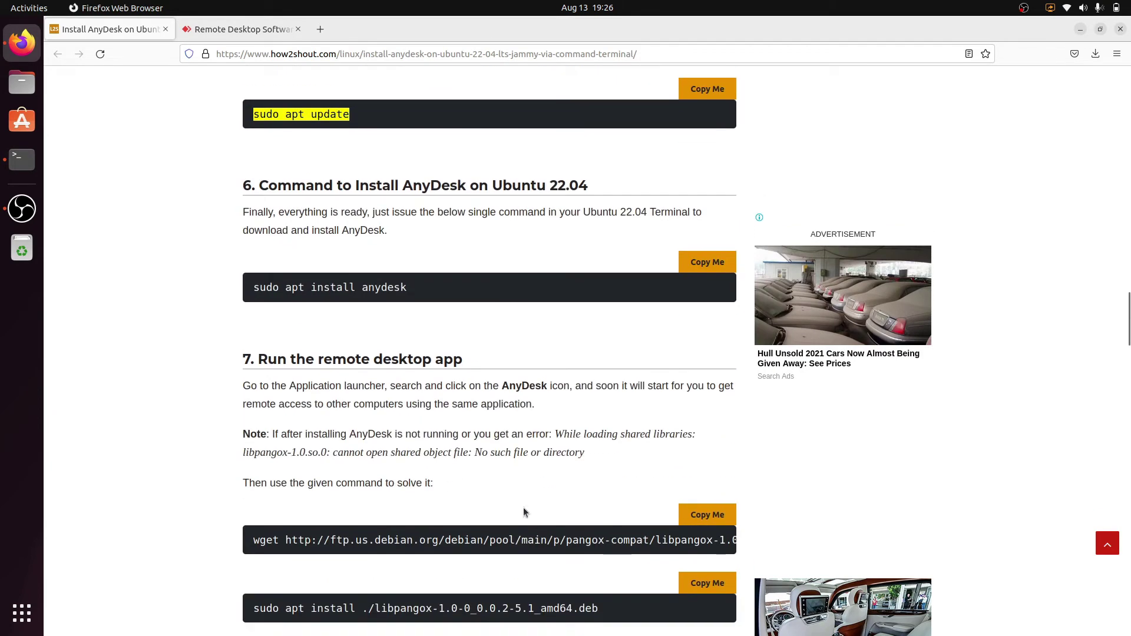
# Run 'sudo apt install anydesk' from the article.
pyautogui.tripleClick(362, 292)
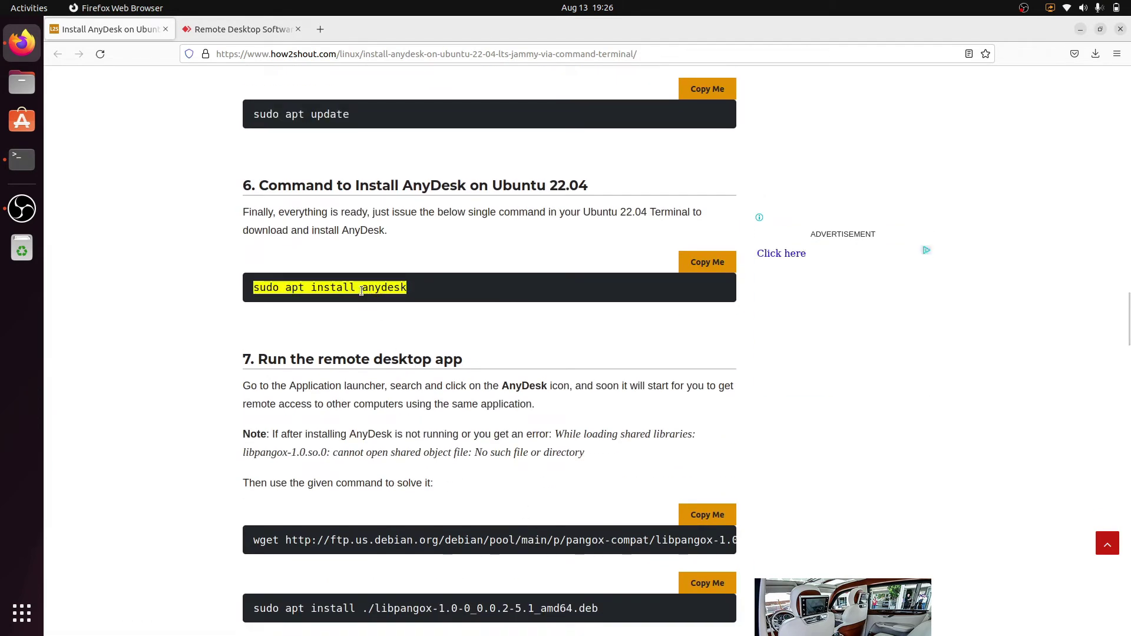
pyautogui.hotkey('alt', 'Tab')
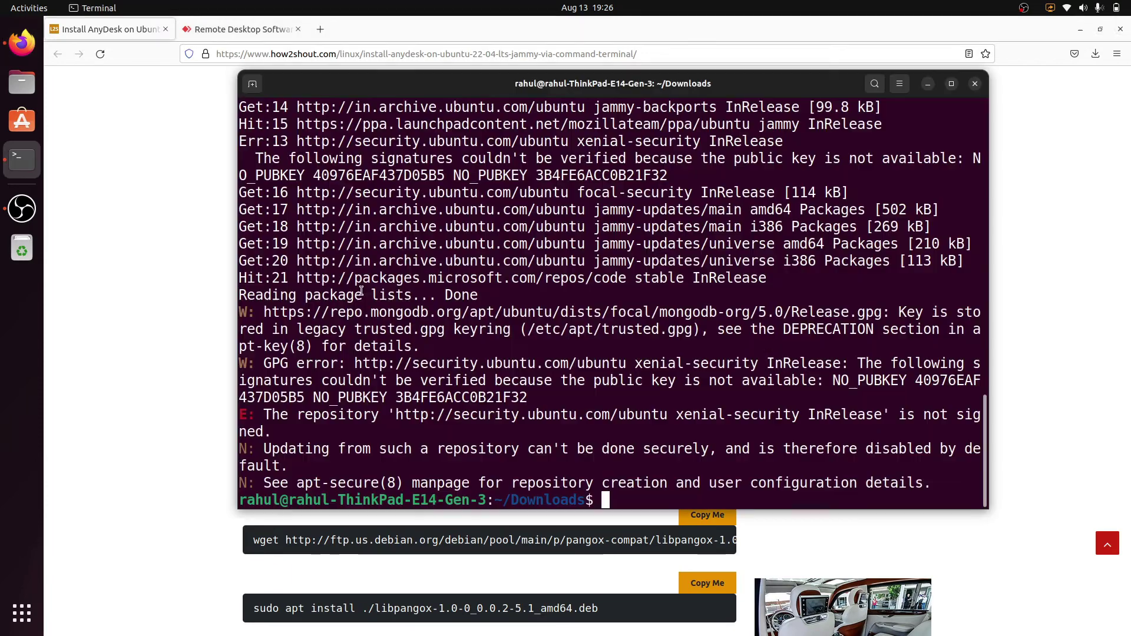
pyautogui.hotkey('ctrl', 'shift', 'v')
pyautogui.press('Return')
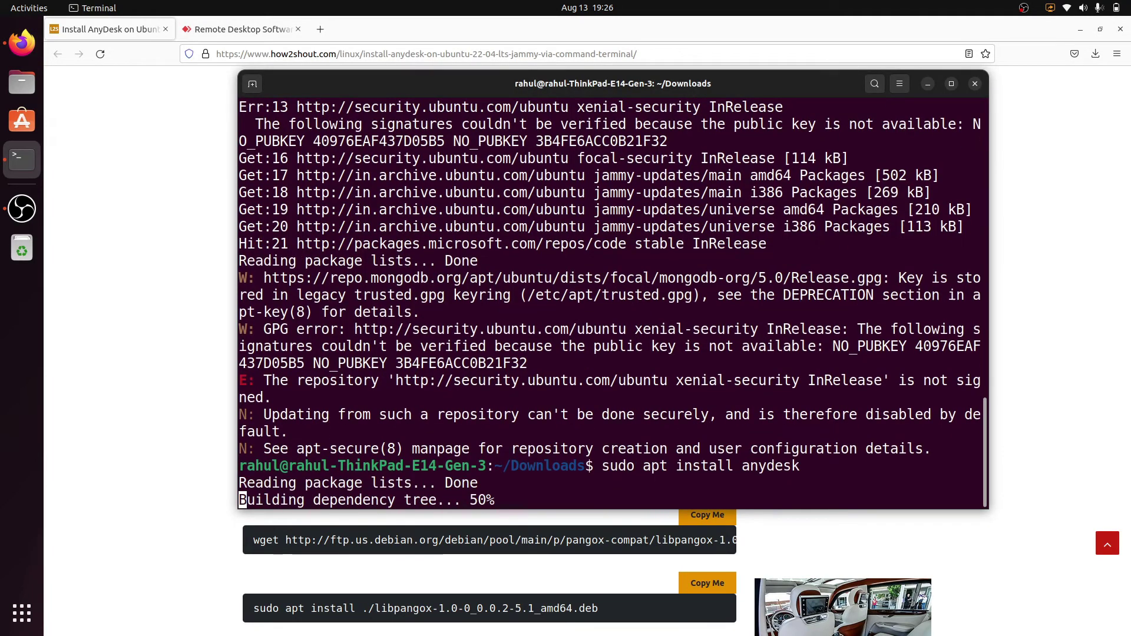
pyautogui.hotkey('alt', 'Tab')
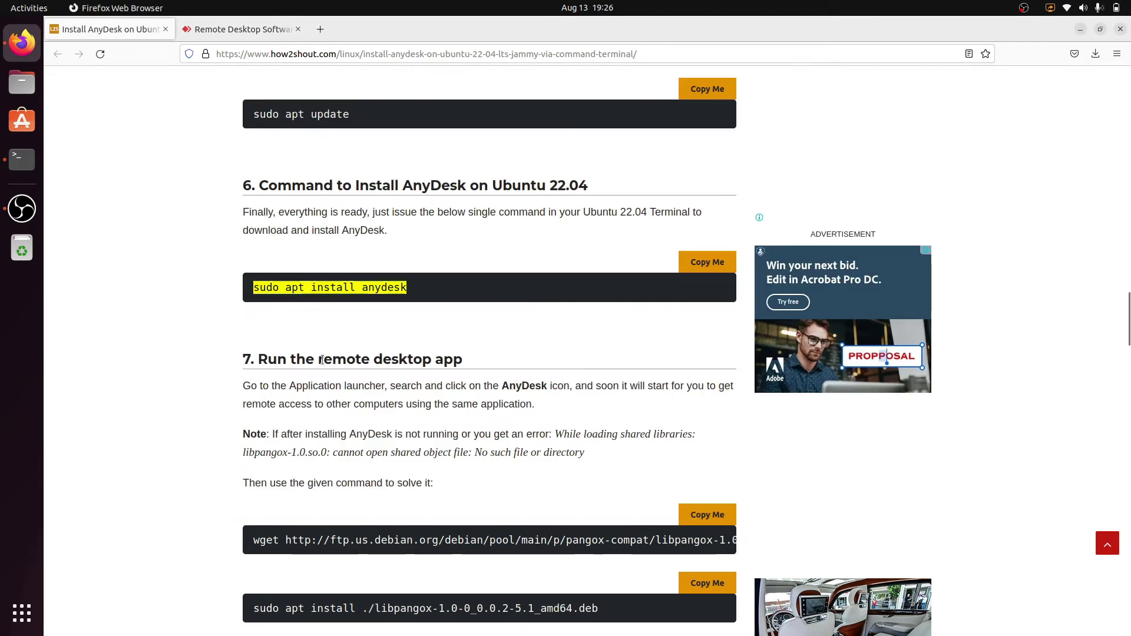
pyautogui.scroll(-3, 323, 362)
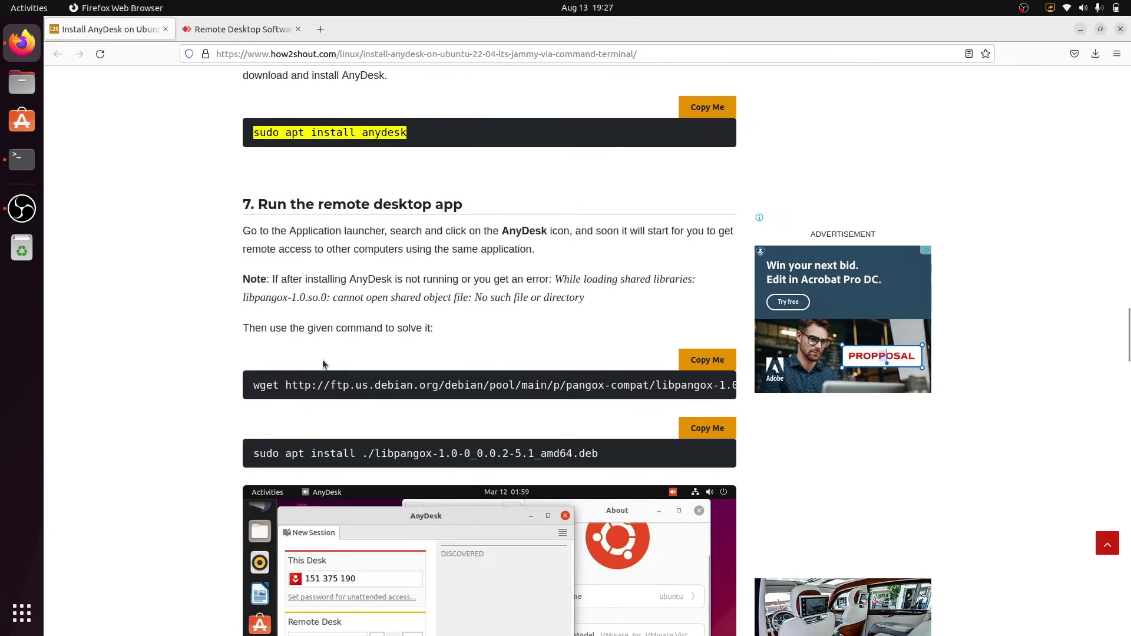
pyautogui.scroll(-2, 323, 364)
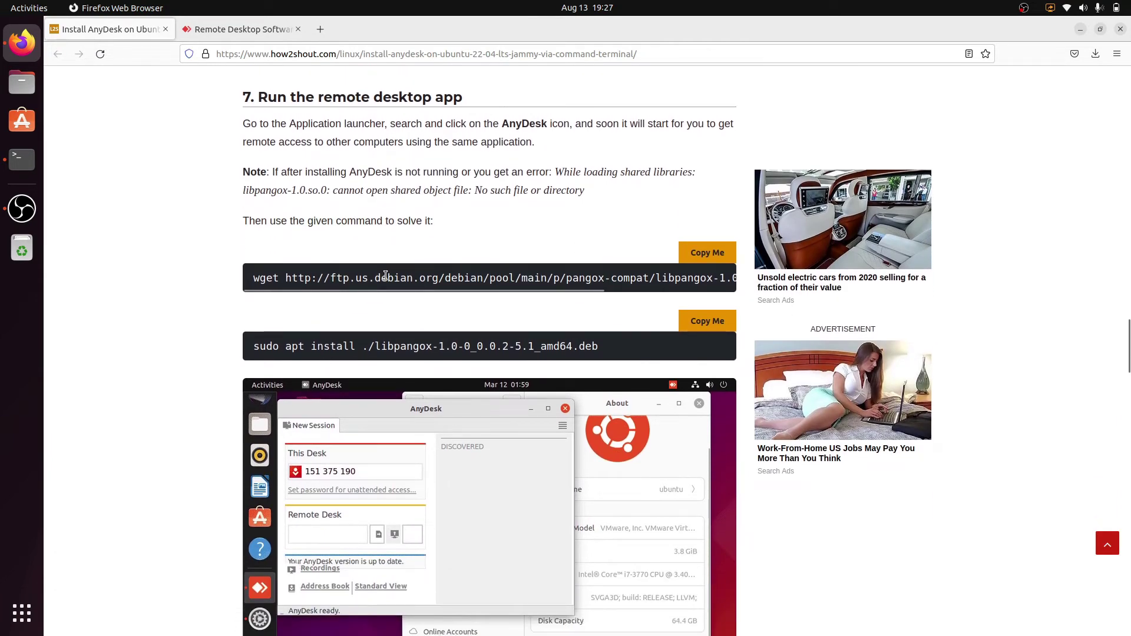
# Download the libpangox-1.0-0 package with the article's wget command.
pyautogui.tripleClick(386, 277)
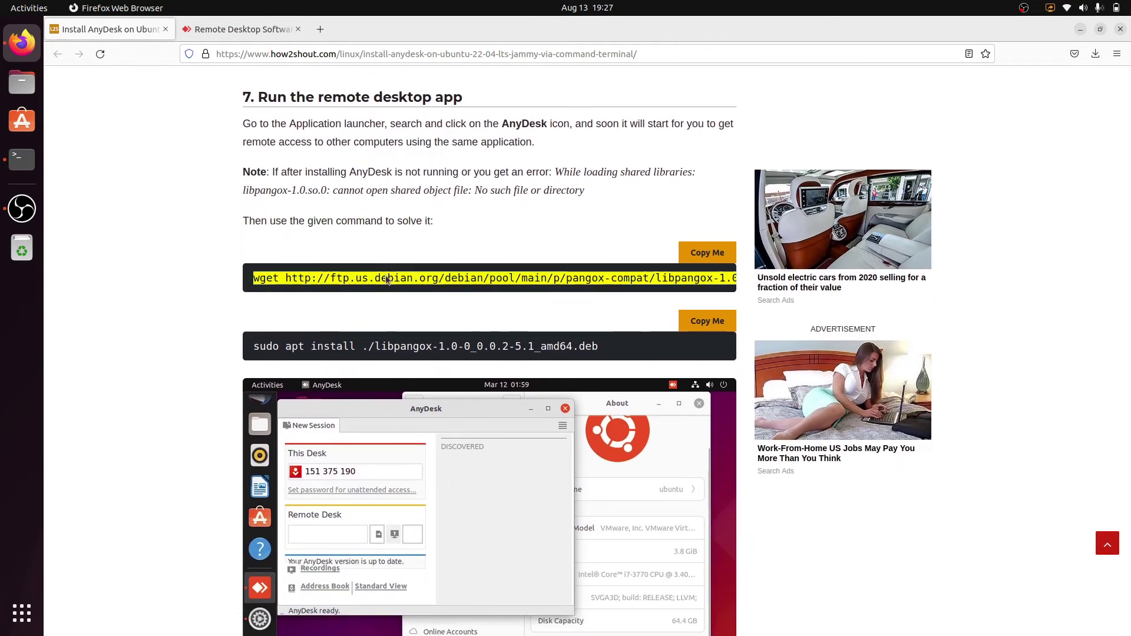
pyautogui.hotkey('alt', 'Tab')
pyautogui.write('wget http://ftp.us.debian.org/debian/pool/main/p/pangox-compat/libpangox-1.0-0_0.0.2-5.1_amd64.deb')
pyautogui.press('Return')
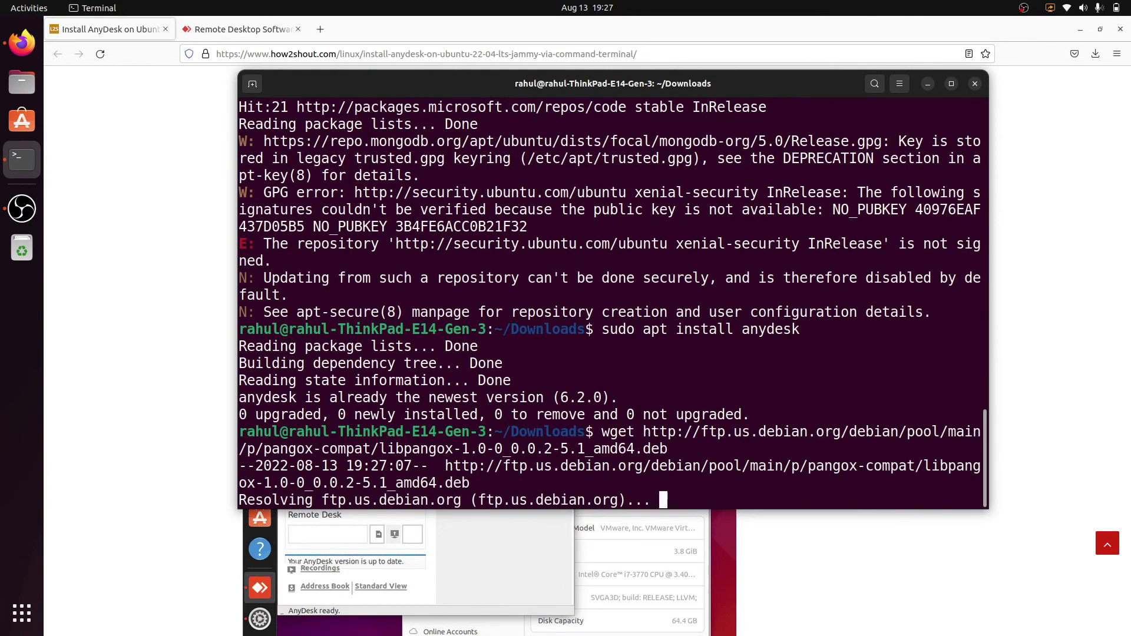
pyautogui.hotkey('alt', 'Tab')
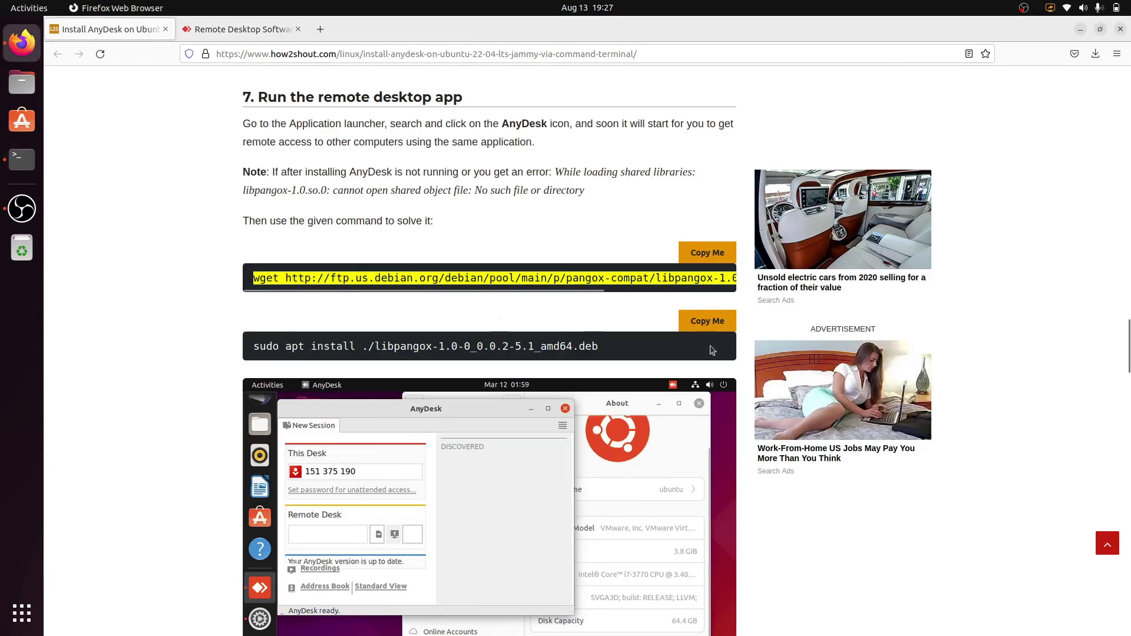
# Run 'sudo apt install ./libpangox-1.0-0_0.0.2-5.1_amd64.deb'.
pyautogui.click(704, 320)
pyautogui.hotkey('alt', 'Tab')
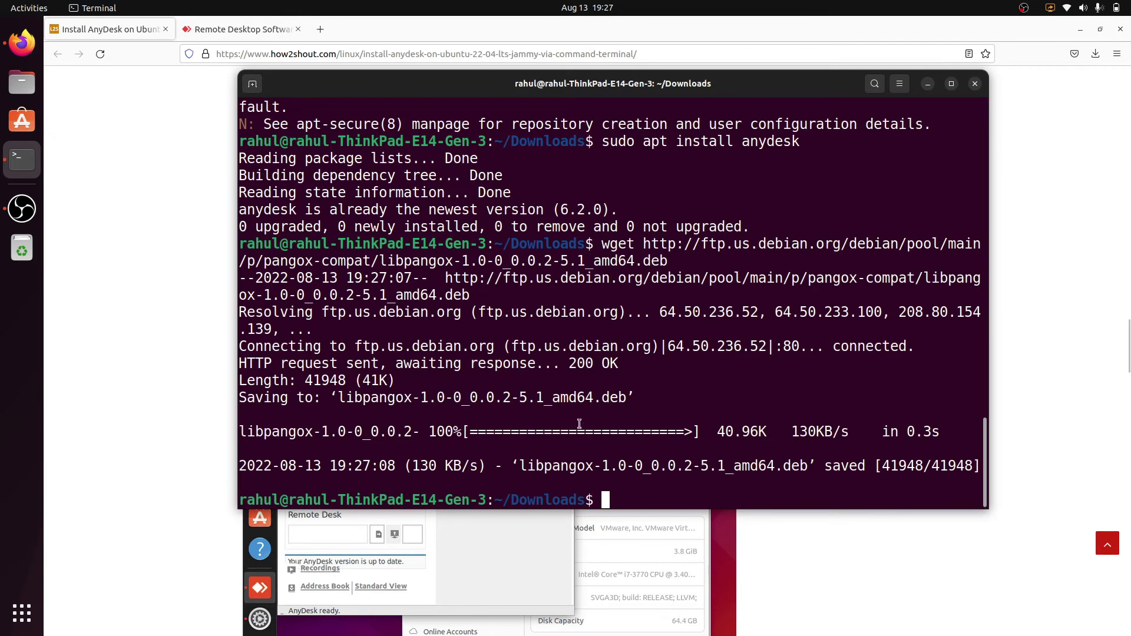
pyautogui.hotkey('ctrl', 'shift', 'v')
pyautogui.press('Return')
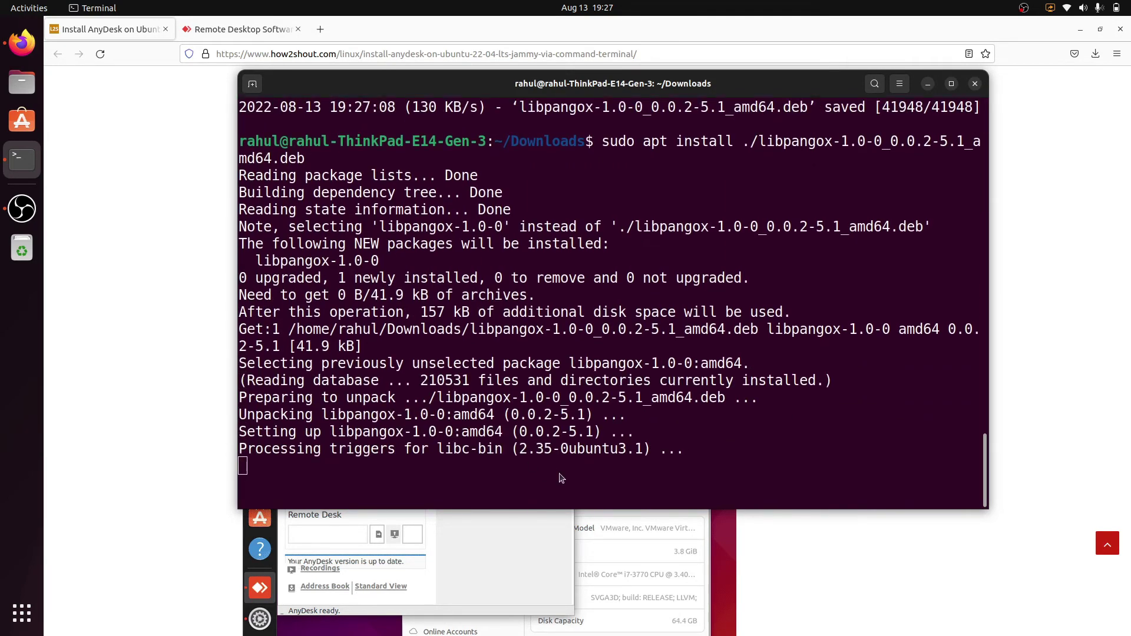
pyautogui.hotkey('alt', 'Tab')
pyautogui.scroll(-5, 455, 508)
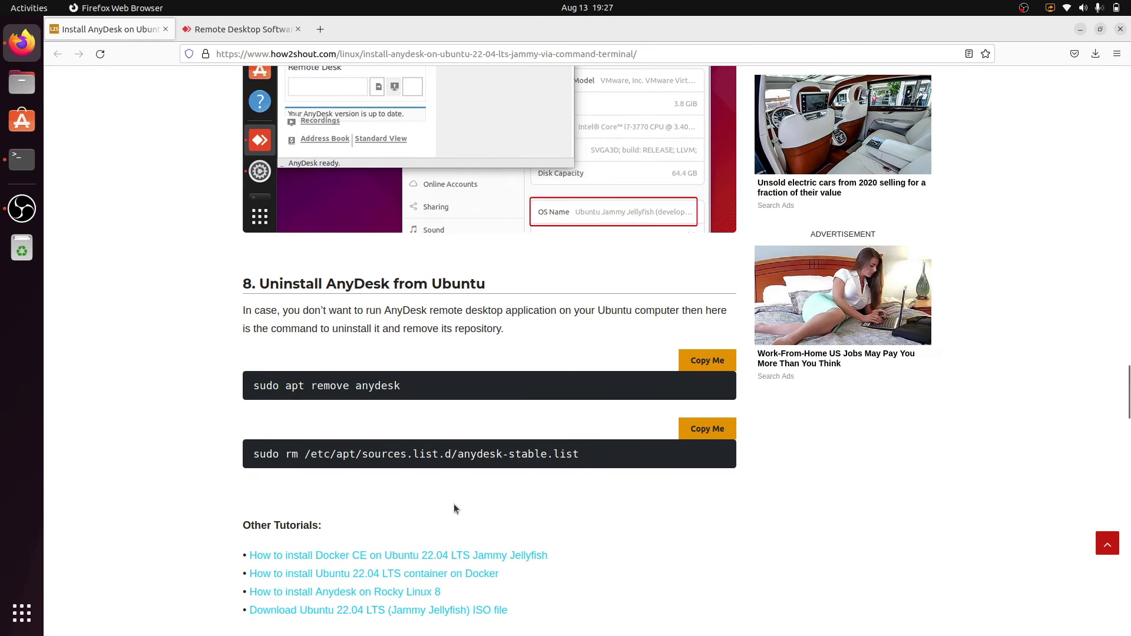
pyautogui.scroll(-5, 453, 508)
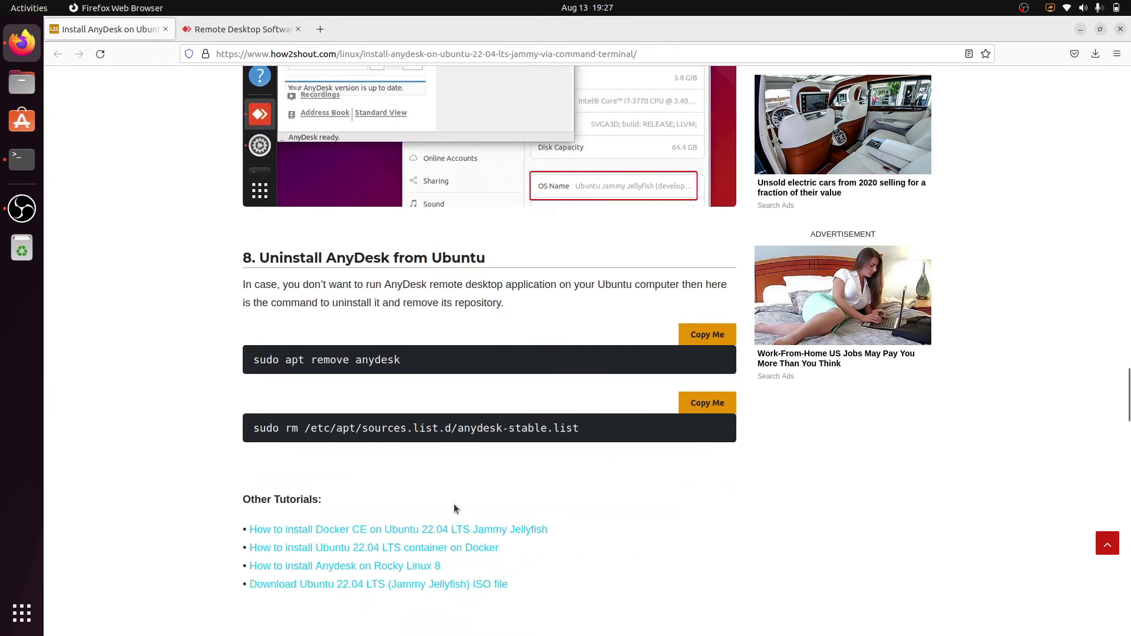
pyautogui.scroll(3, 453, 509)
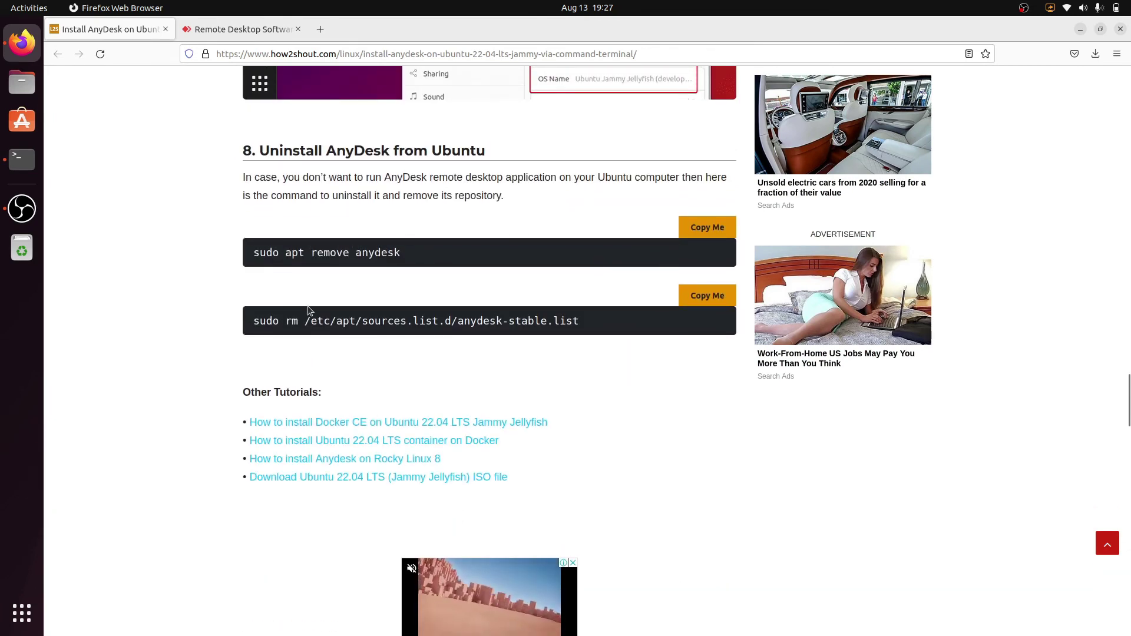
# Read the 'sudo apt remove anydesk' and repository-list removal commands, then return to Terminal.
pyautogui.moveTo(256, 252); pyautogui.dragTo(403, 254)
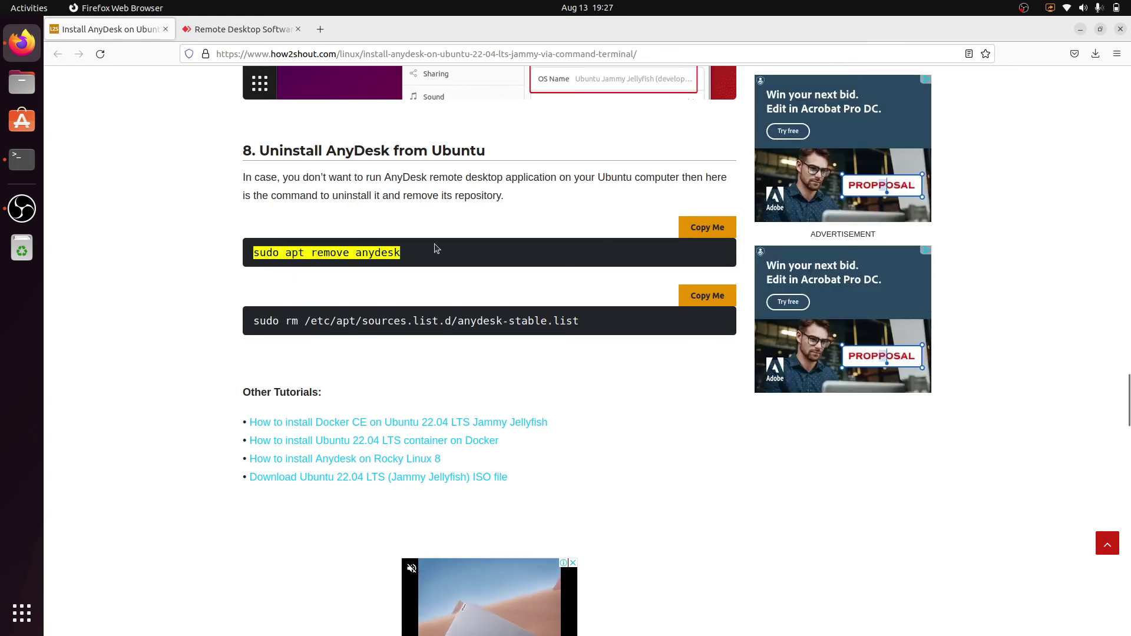
pyautogui.tripleClick(378, 318)
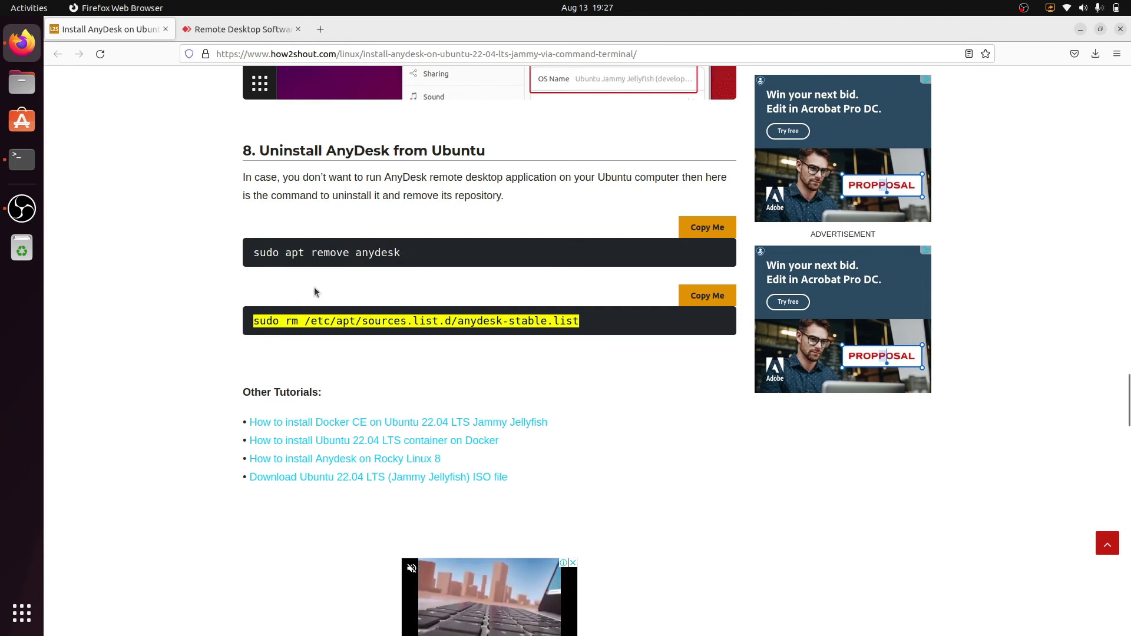
pyautogui.click(278, 301)
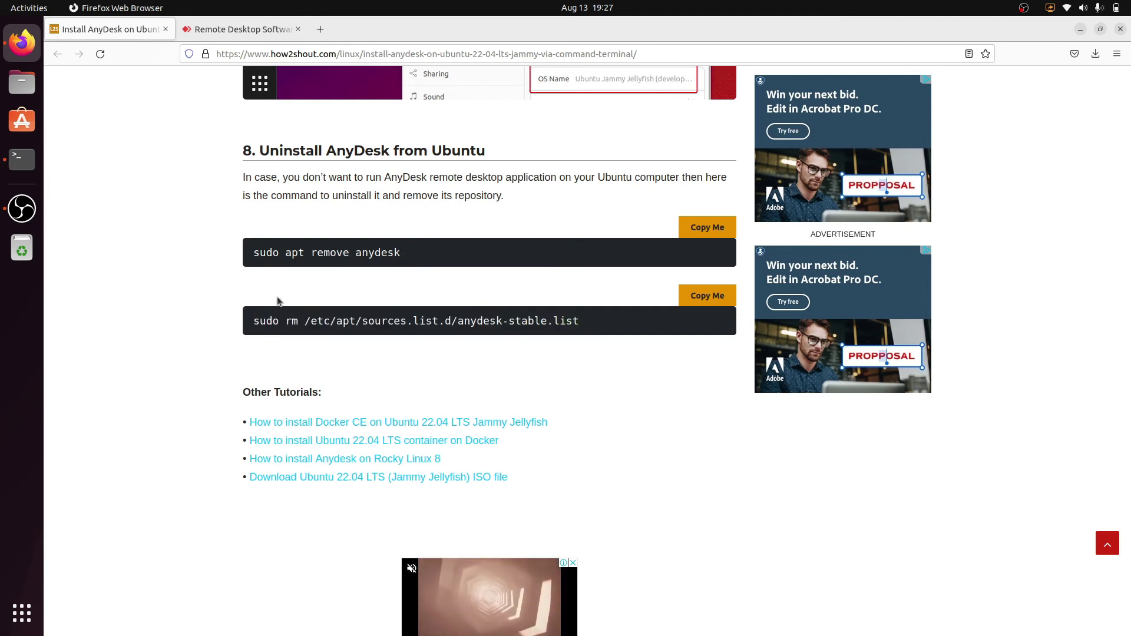
pyautogui.click(22, 159)
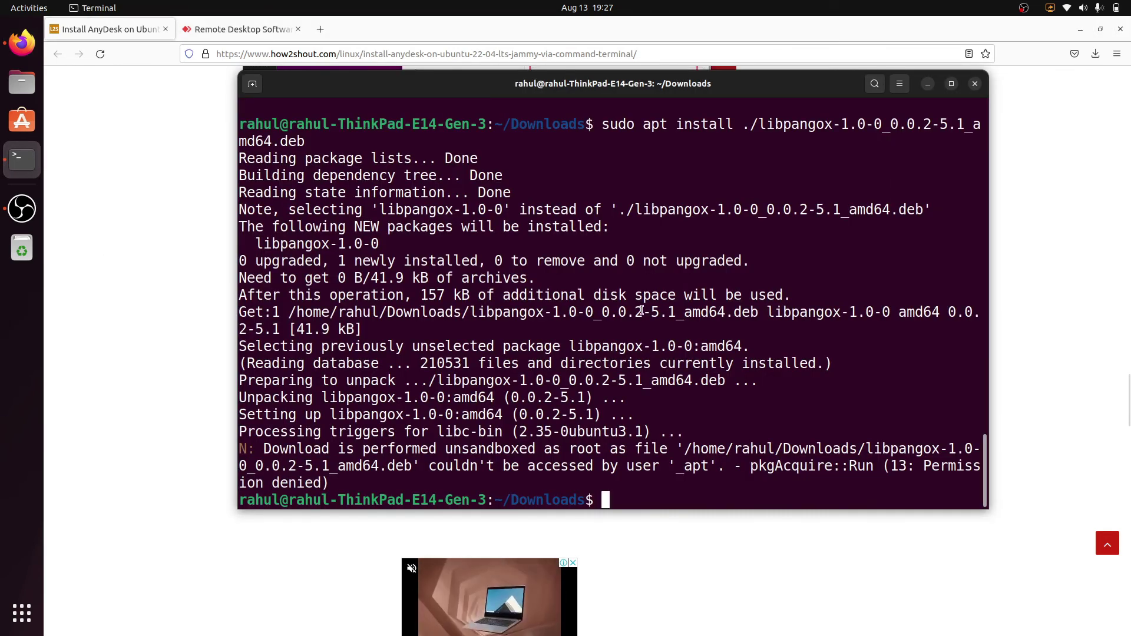
# Close the terminal, then search the app overview for 'any' and launch AnyDesk.
pyautogui.click(976, 84)
pyautogui.click(16, 625)
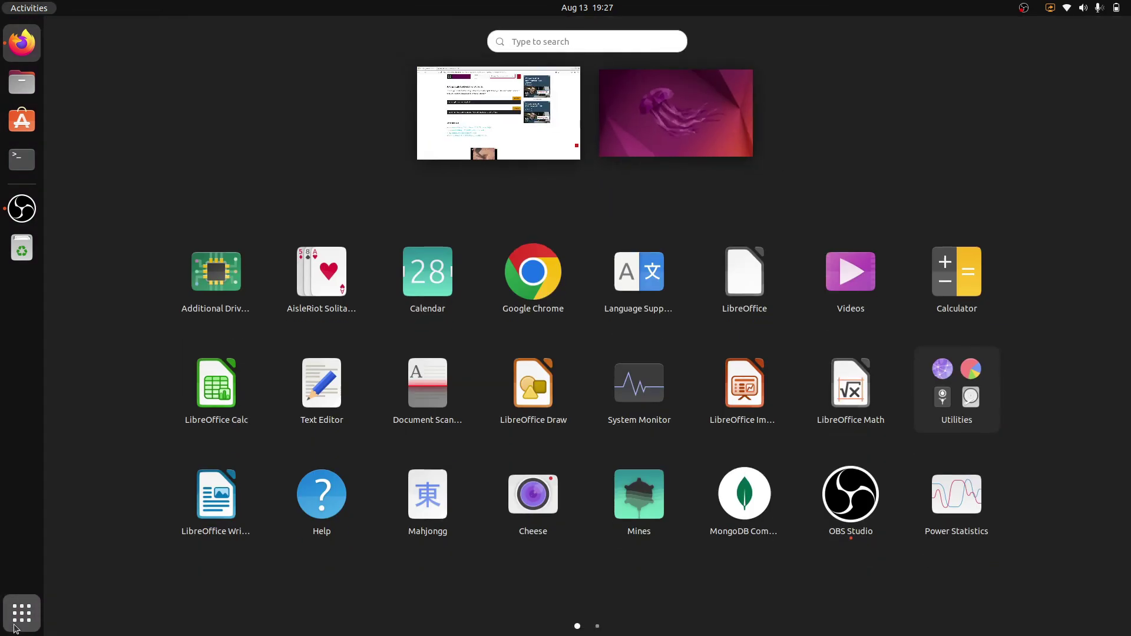
pyautogui.click(596, 41)
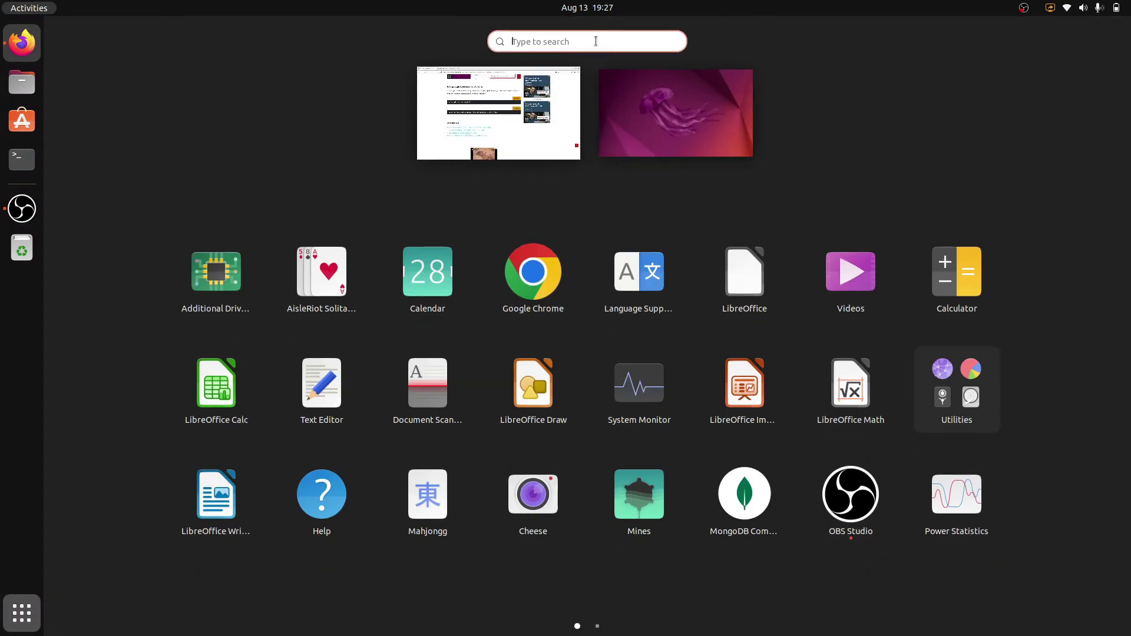
pyautogui.write('any')
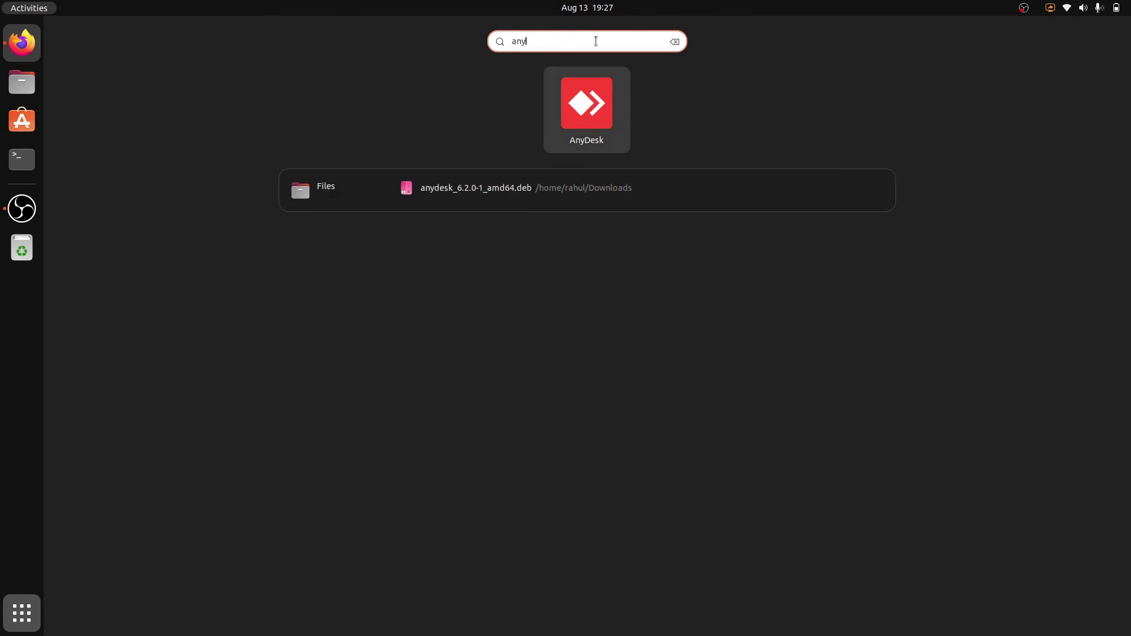
pyautogui.press('Return')
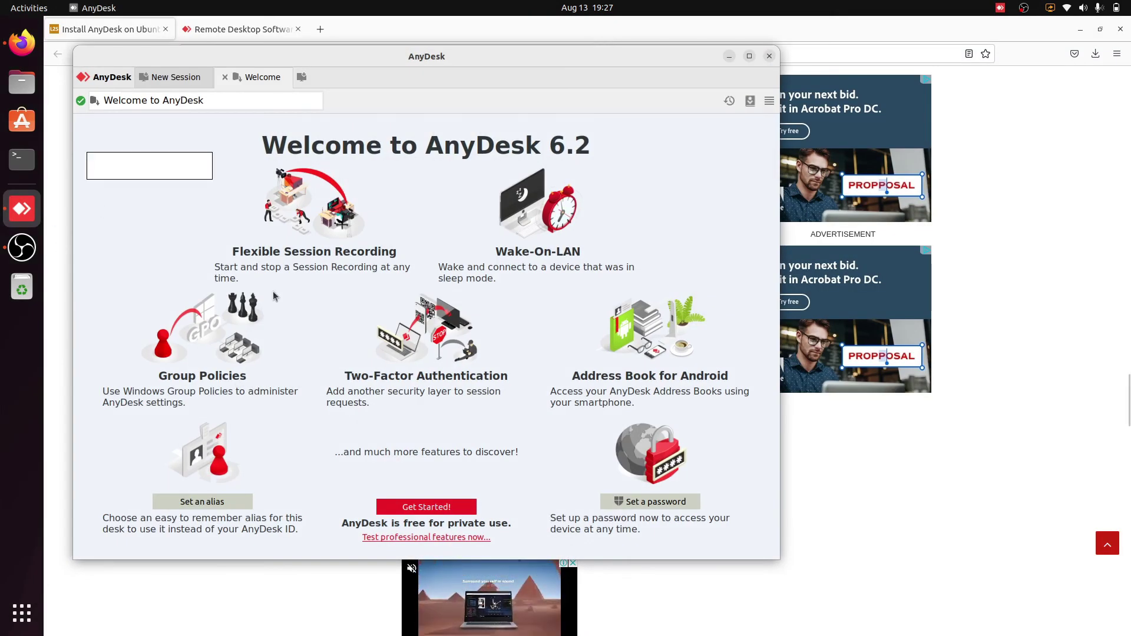
# Close the Welcome to AnyDesk 6.2 tab to reveal the Remote Desk panel and discovered devices.
pyautogui.click(224, 79)
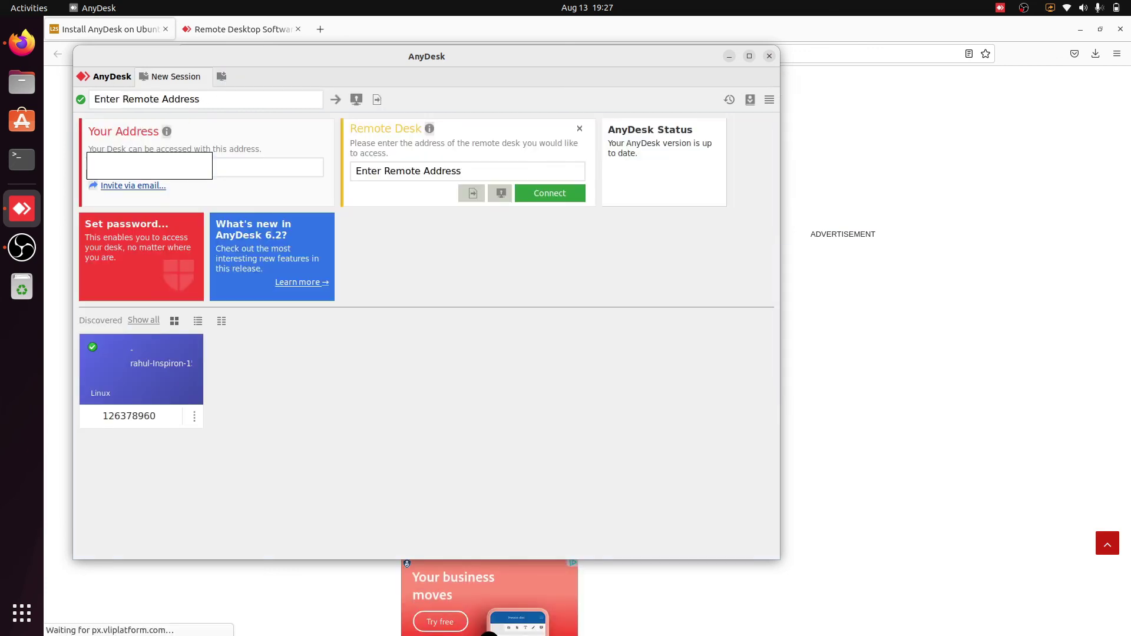